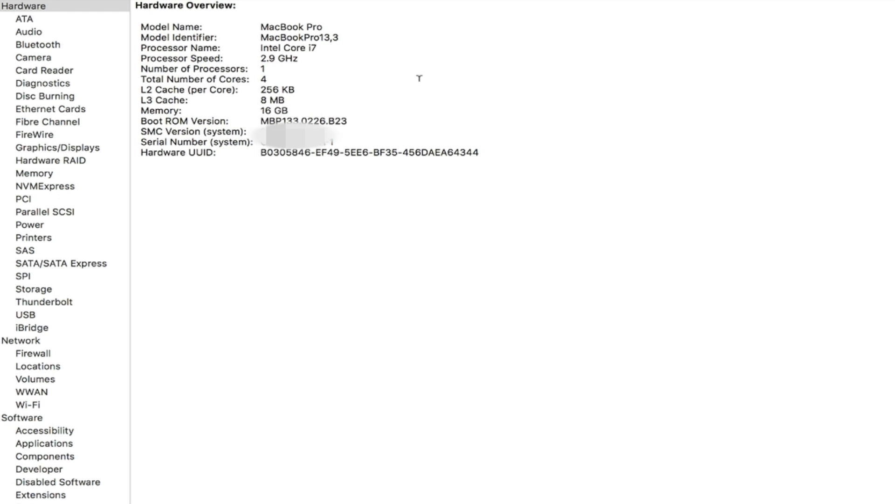
Highlight the Memory value in the Hardware Overview.
left_click_drag(259, 109, 302, 107)
left_click(305, 84)
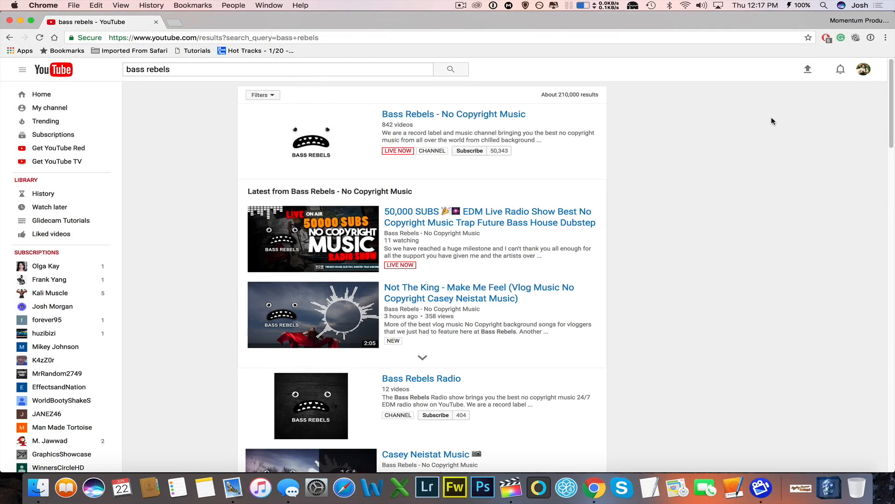
View the Bass Rebels video "Not The King - Make Me Feel" and highlight the required "Music By" credit lines in its description.
key("super+r")
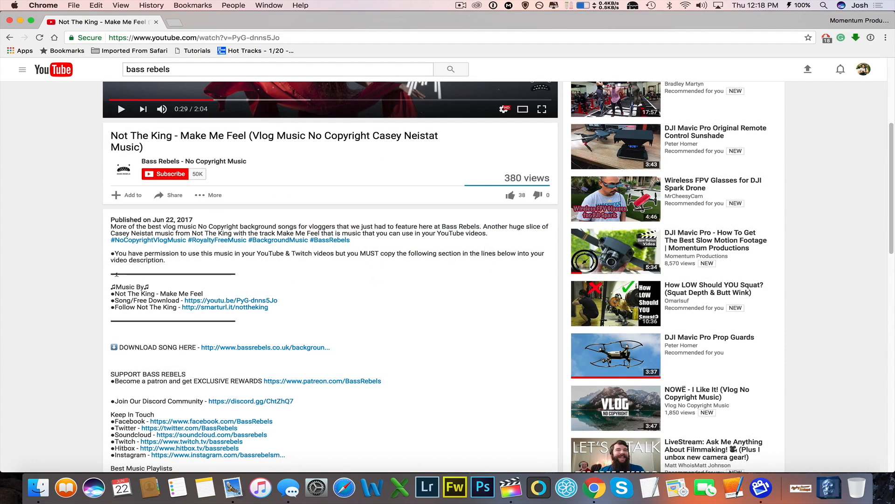
left_click_drag(108, 287, 295, 307)
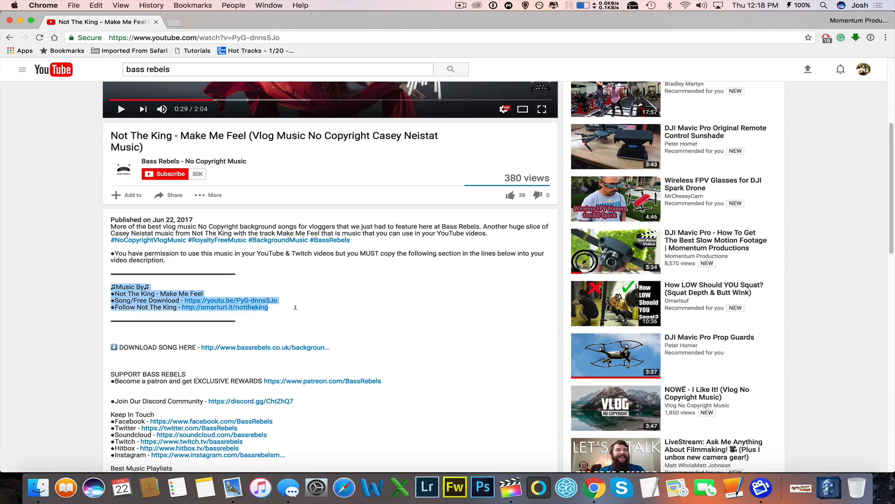
left_click_drag(110, 287, 301, 309)
left_click(145, 301)
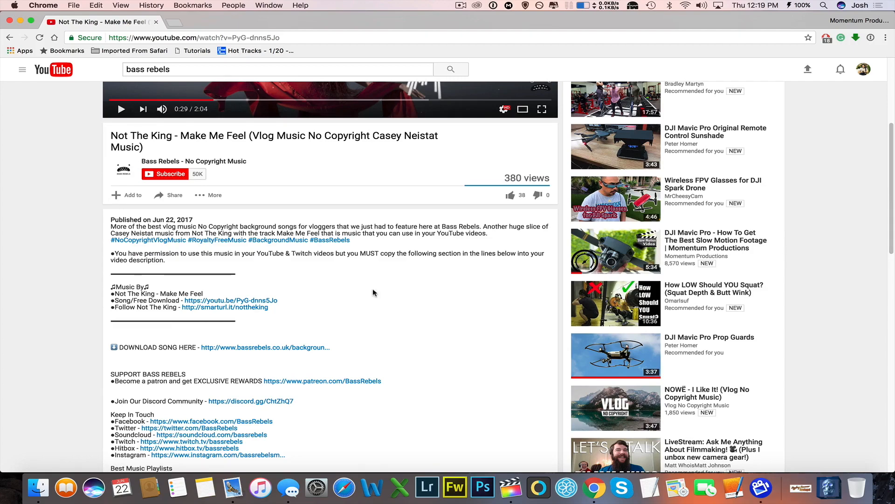
scroll(373, 288, "up", 5)
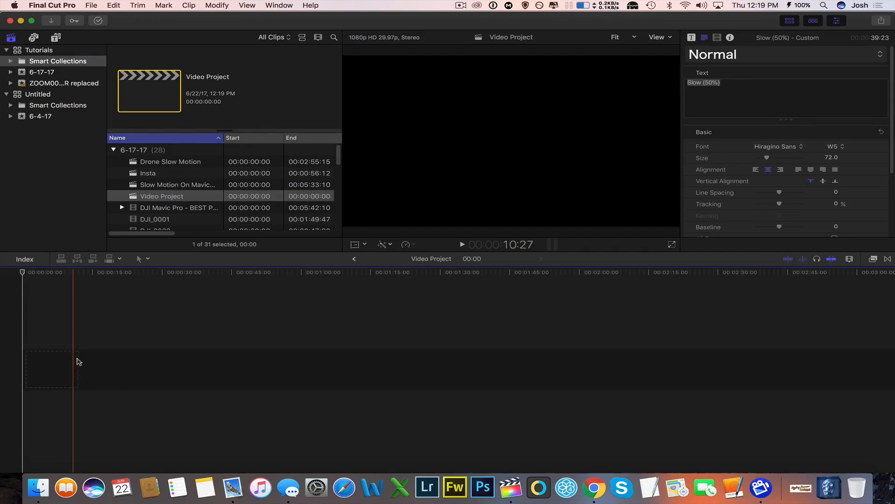
Switch to Final Cut Pro and look through the drone clips, sound effects and music tracks in the library.
scroll(183, 222, "down", 1)
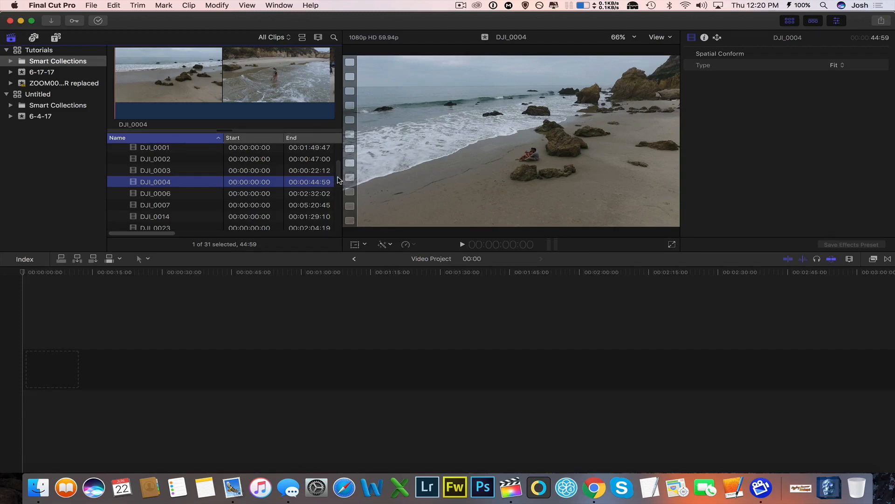
left_click_drag(339, 180, 339, 172)
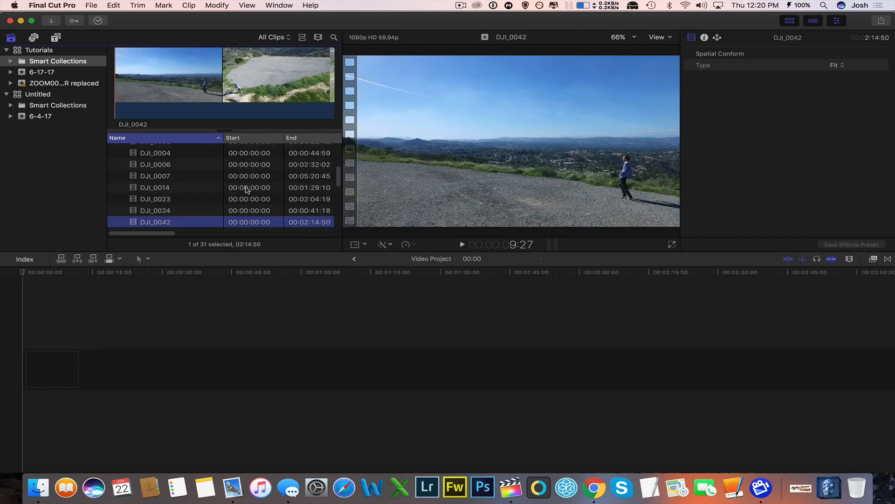
scroll(255, 185, "down", 5)
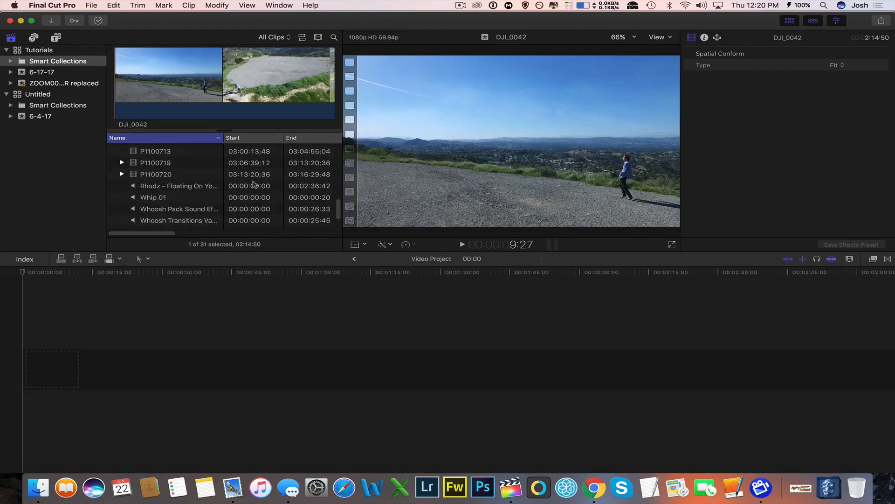
left_click(158, 196)
left_click(161, 189)
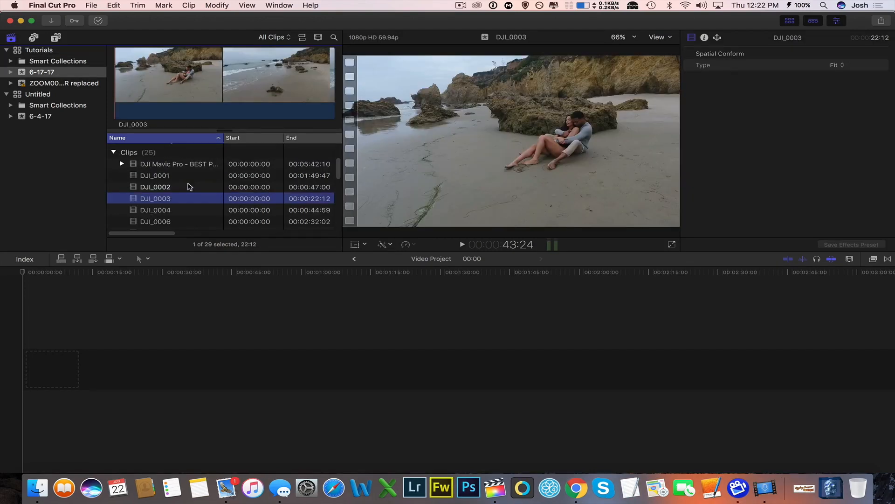
Select roughly the last 10 seconds of clip DJI_0165 and place that range at the start of the Video Project timeline.
key("Down")
key("Down")
key("Down")
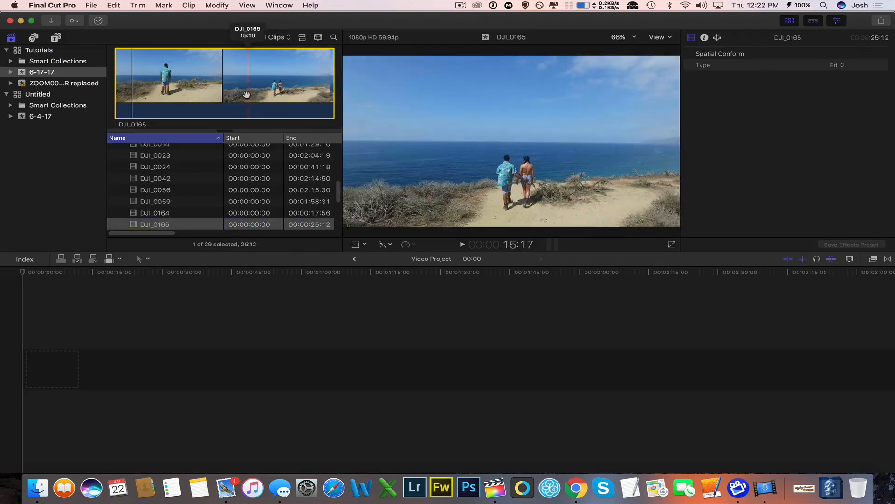
left_click_drag(114, 84, 212, 84)
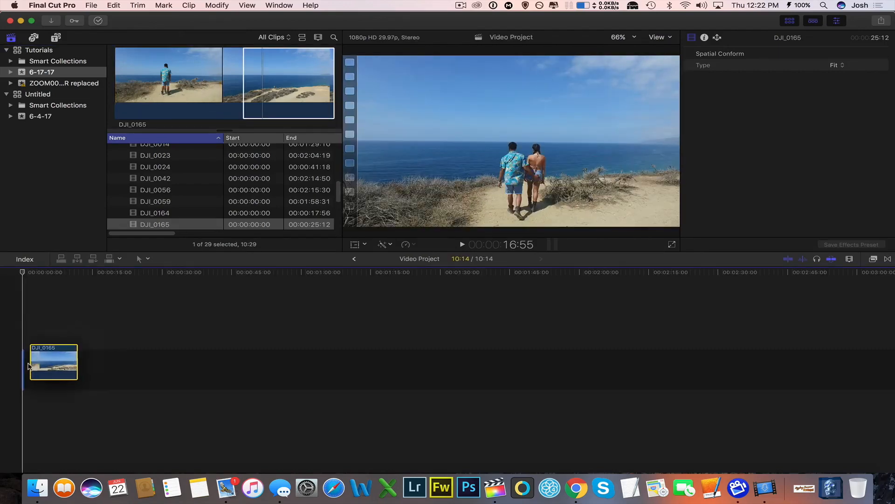
left_click_drag(28, 364, 23, 369)
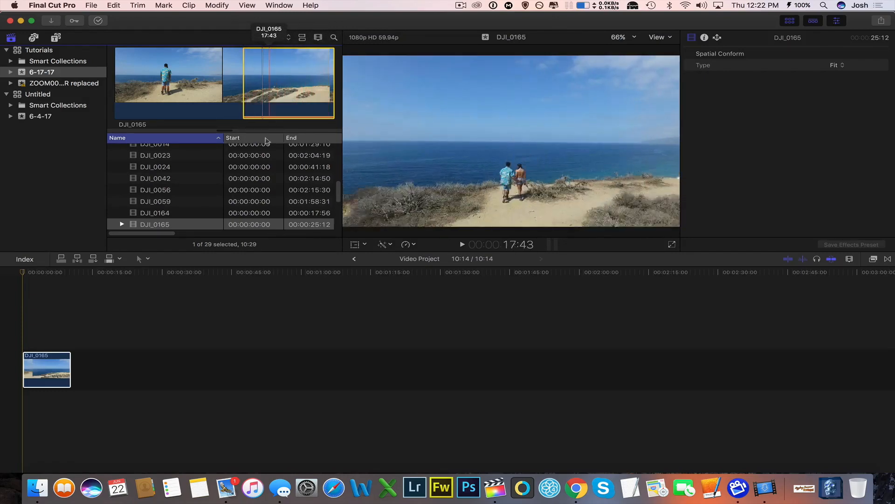
left_click(60, 359)
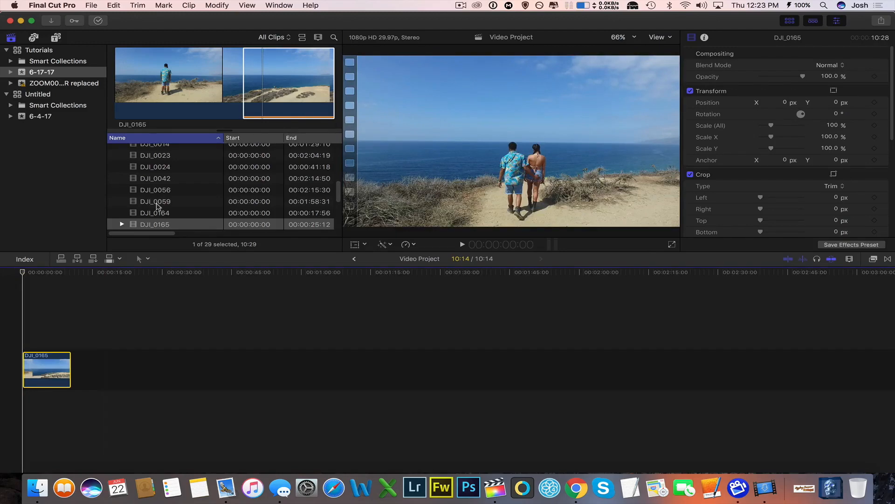
Connect the music track "Lakey Inspired - Taking Off" beneath the DJI_0165 clip at the beginning of the timeline.
scroll(157, 206, "down", 5)
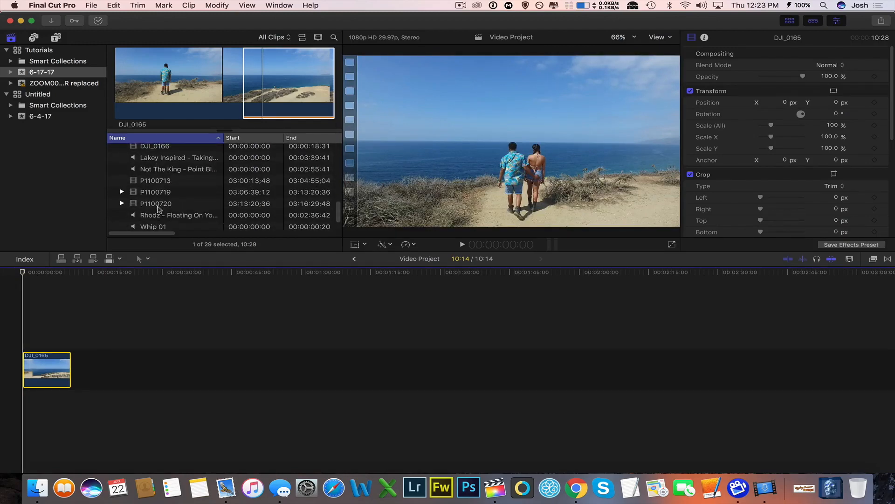
left_click(159, 159)
key("q")
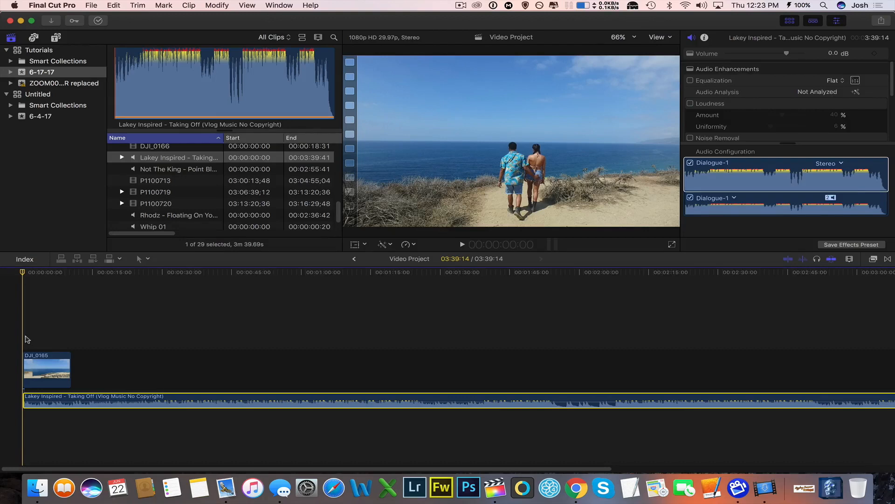
Play the first few seconds of the timeline to preview the DJI_0165 clip at normal speed.
scroll(242, 198, "up", 5)
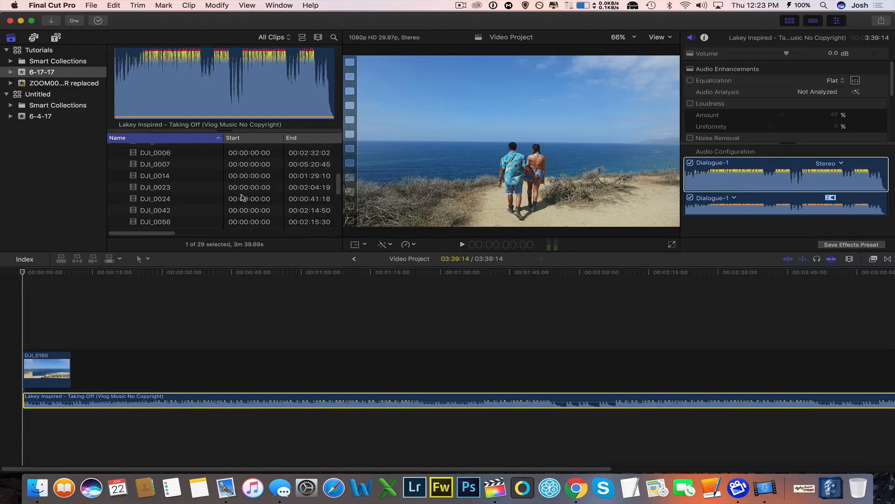
left_click(22, 327)
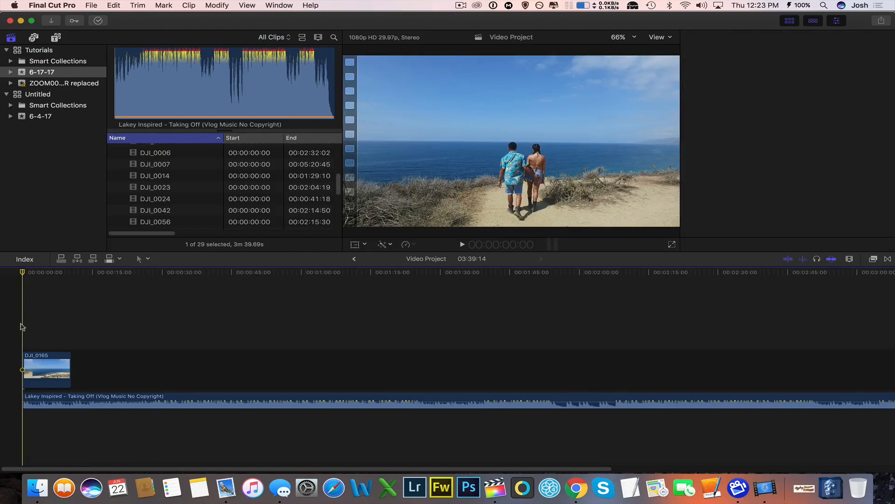
key("space")
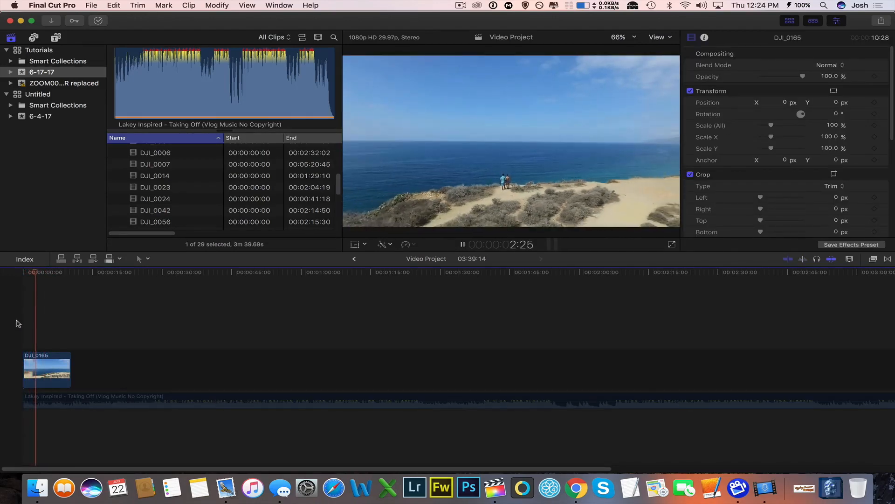
key("space")
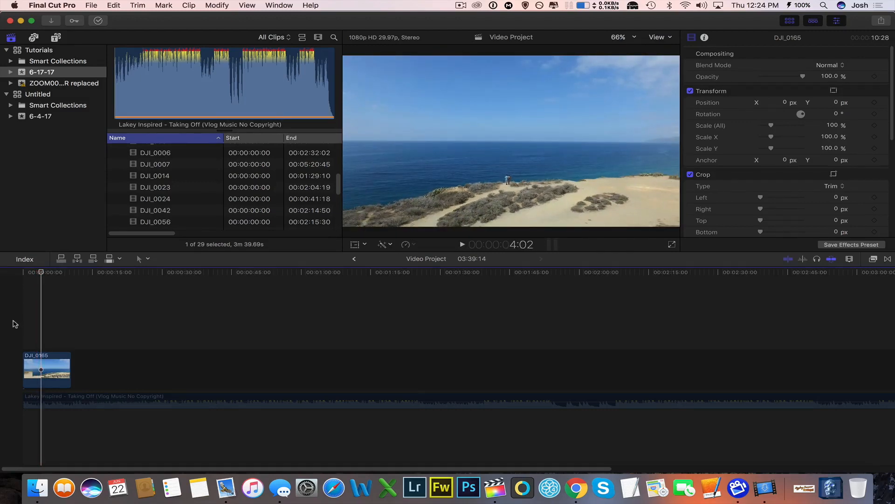
Slow the DJI_0165 timeline clip to 50% speed and play it back from the start.
left_click(53, 360)
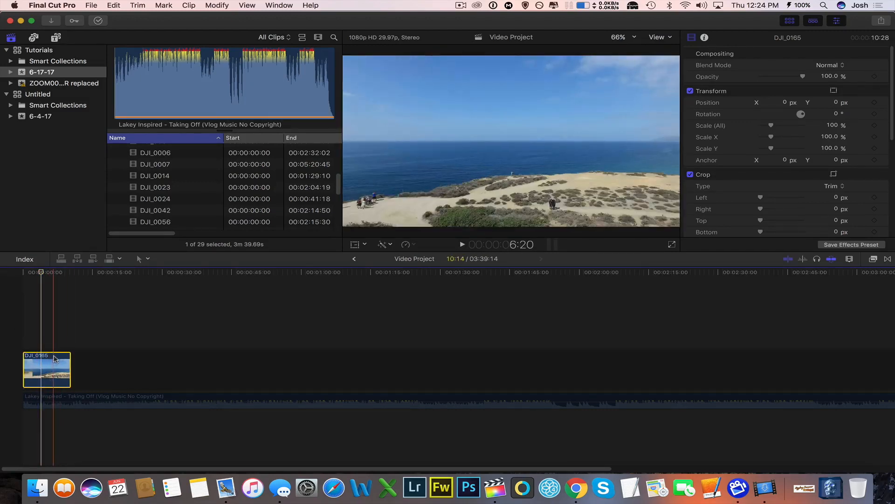
left_click(65, 397)
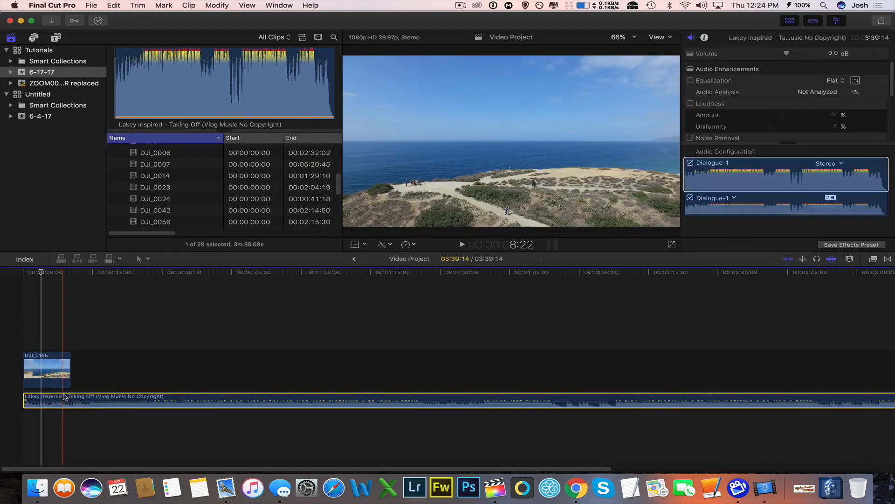
left_click(36, 375)
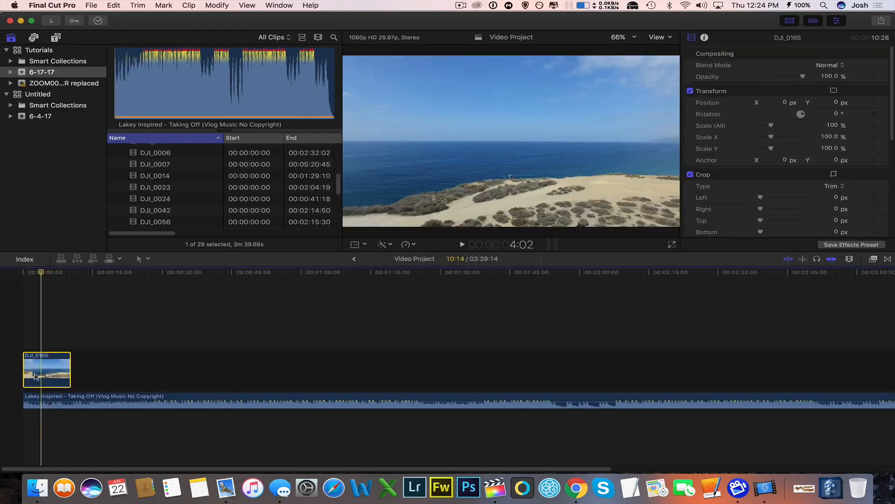
left_click(415, 245)
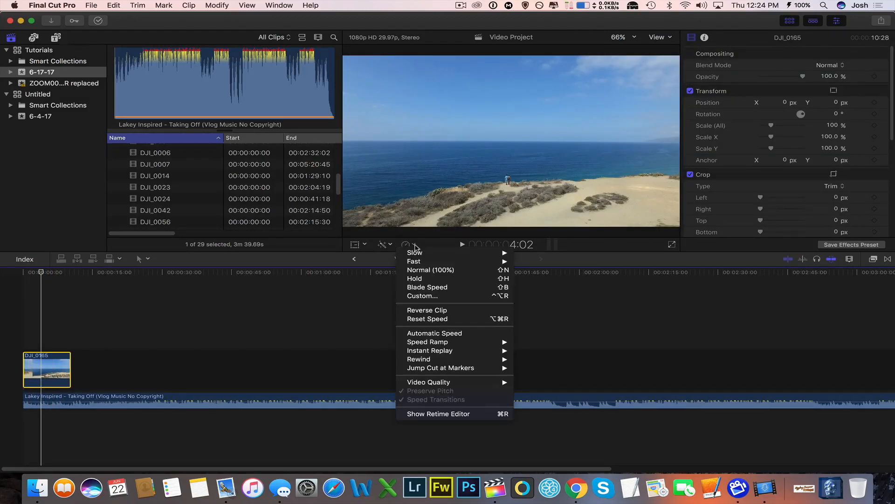
left_click(535, 255)
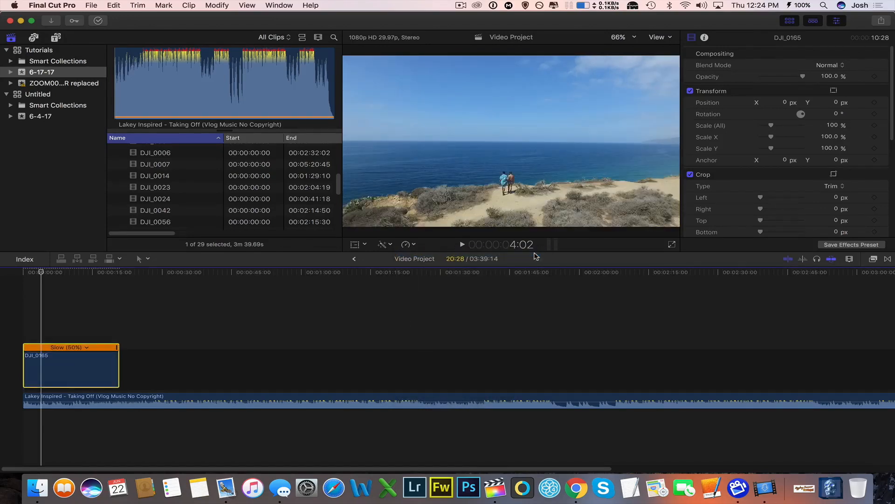
left_click(23, 322)
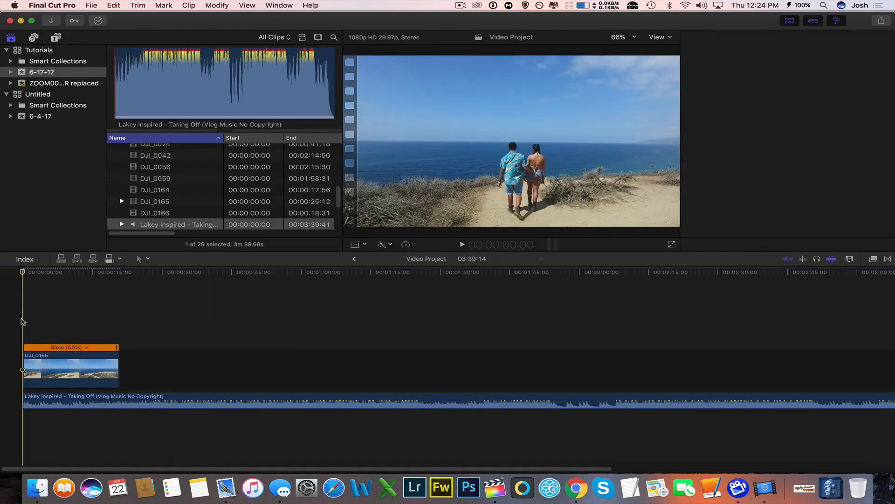
key("space")
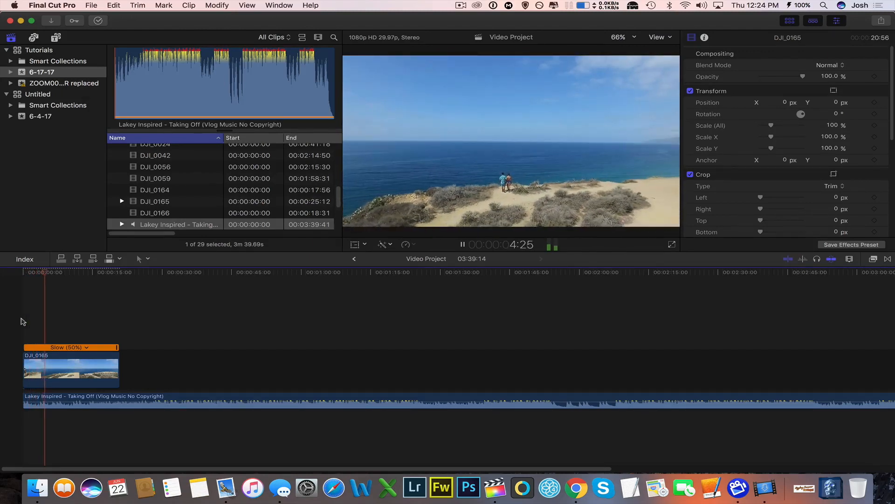
Show the video animation of the DJI_0165 clip and add a Compositing: Opacity fade-in at its start.
left_click(42, 361)
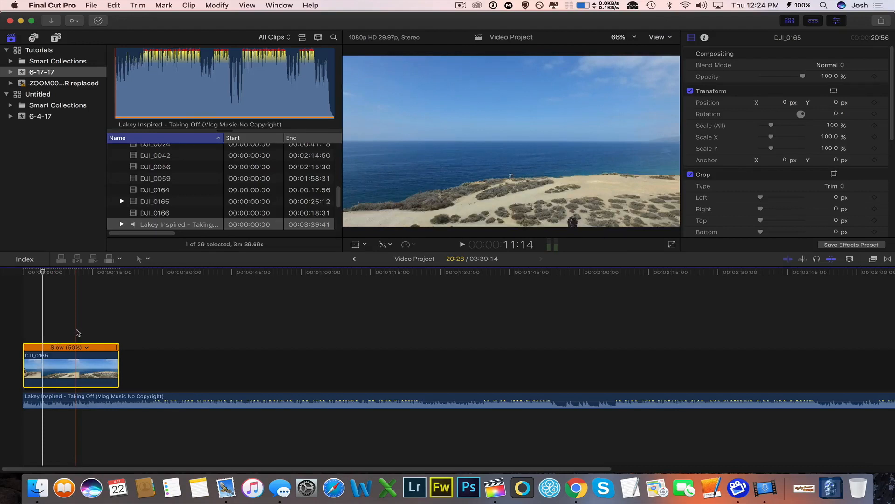
right_click(68, 370)
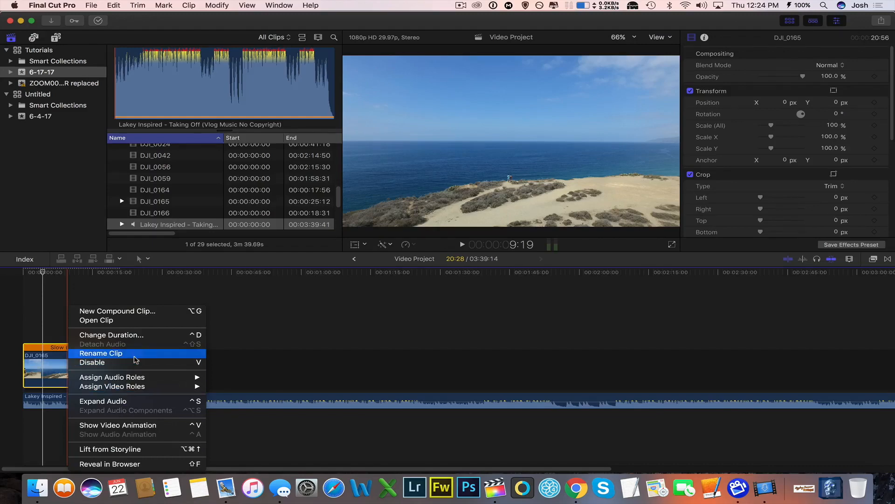
left_click(144, 425)
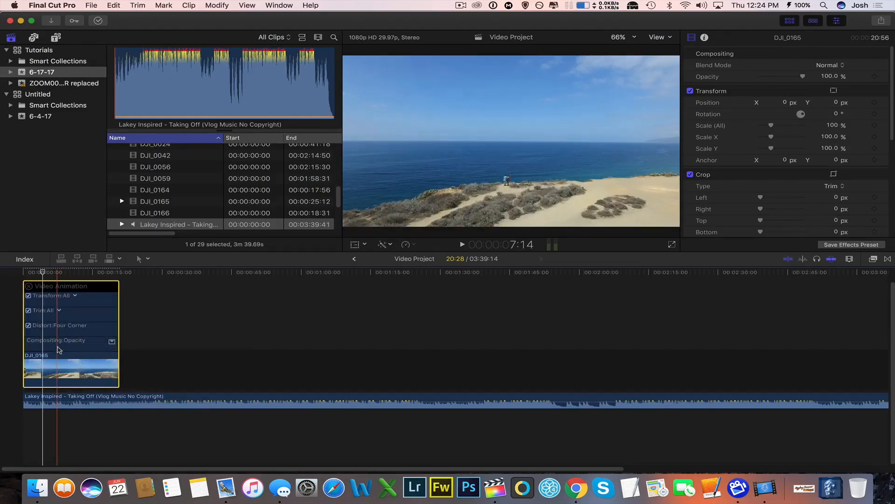
double_click(59, 344)
left_click_drag(22, 300, 42, 306)
scroll(38, 312, "up", 3)
left_click(29, 302)
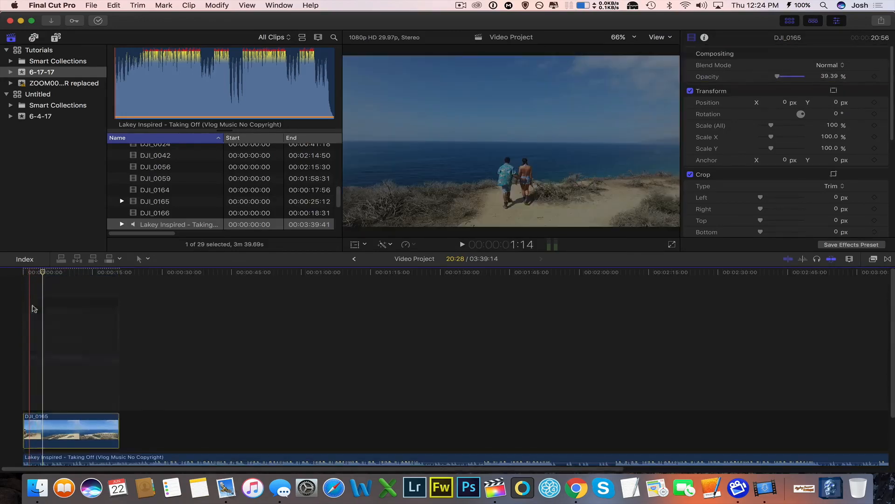
Play back the fade-in from the start of the timeline and trim the end of DJI_0165 to about 7 seconds.
key("space")
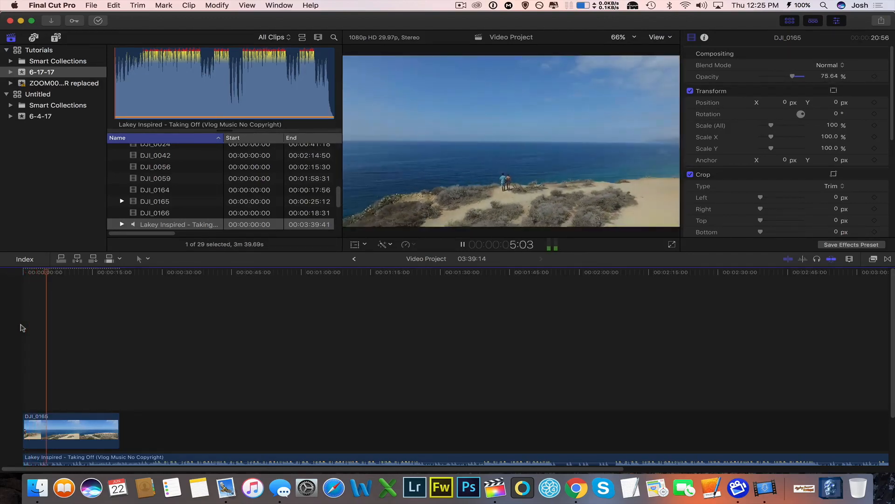
key("space")
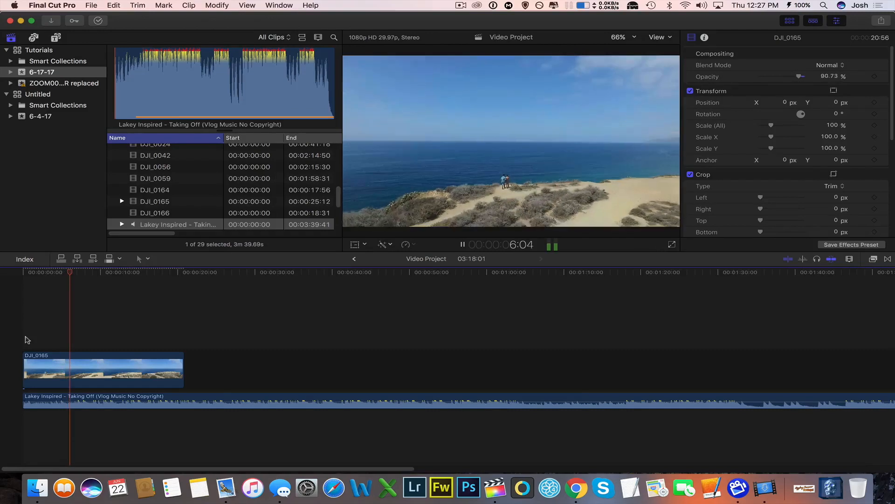
key("space")
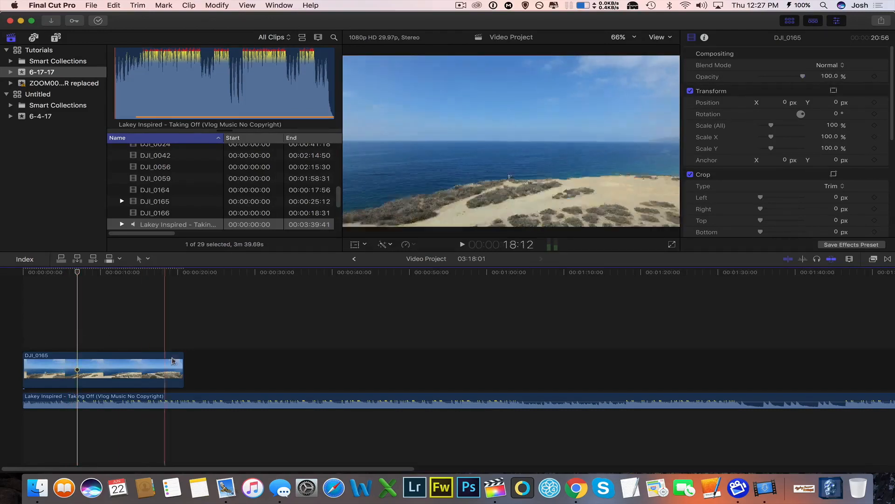
left_click_drag(183, 369, 76, 366)
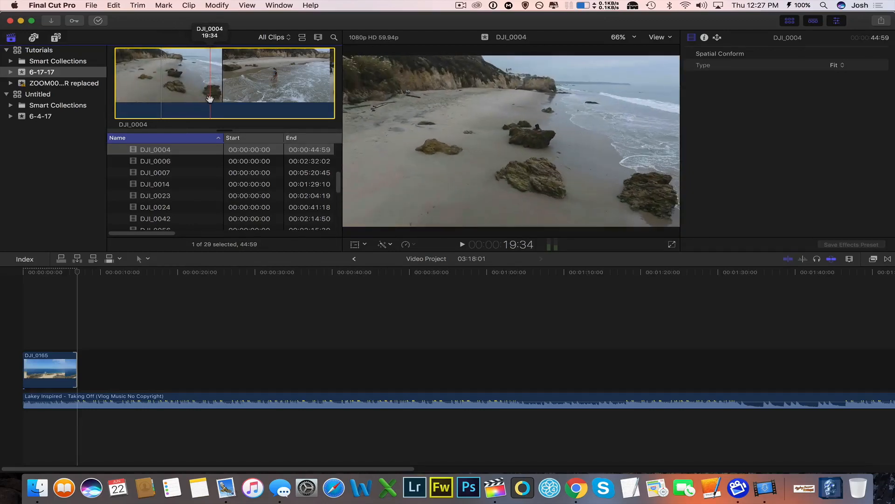
Add DJI_0004, starting about 10 seconds into it, after DJI_0165 and cut it with the Blade at the 9:25 playhead position.
key("i")
left_click_drag(169, 94, 77, 332)
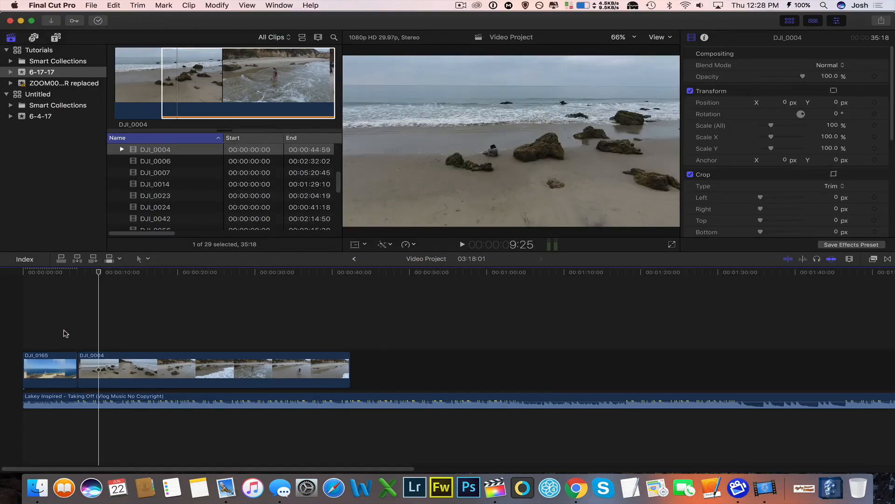
key("b")
left_click(98, 369)
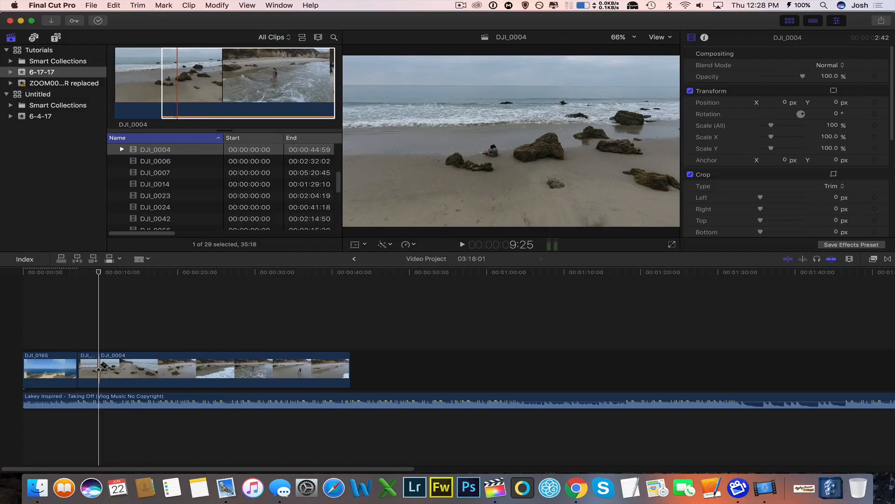
Cut DJI_0004 at about 18.5 seconds on the timeline and speed up its middle piece to 2x.
left_click(168, 368)
key("a")
left_click(145, 369)
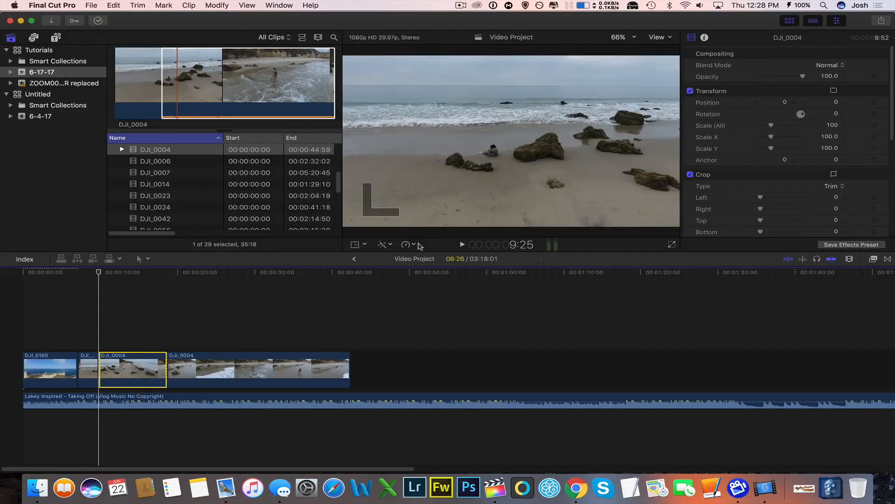
left_click(418, 244)
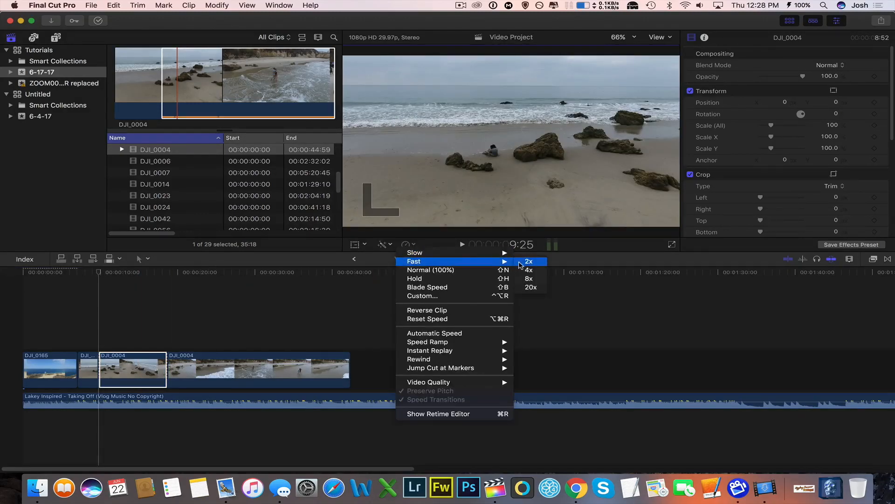
left_click(519, 262)
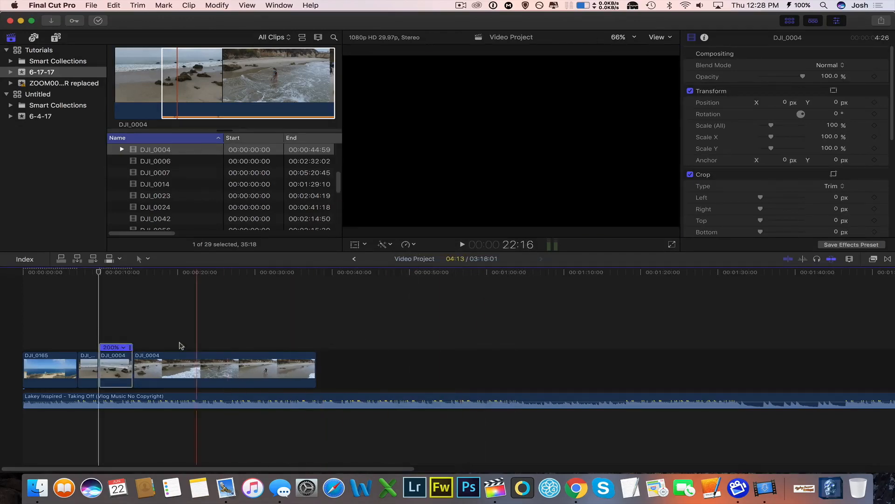
Retime the fast DJI_0004 piece further so it lasts 25 frames, and play back from the 9:25 cut.
left_click_drag(130, 347, 103, 353)
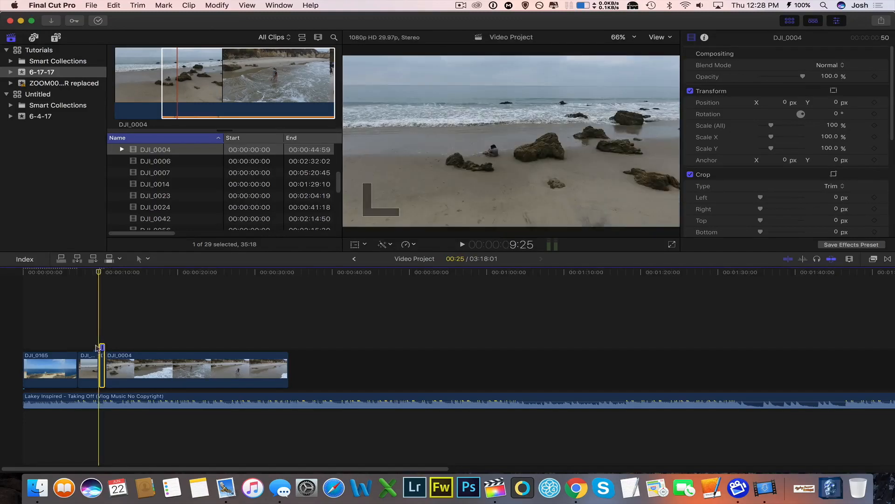
left_click(99, 336)
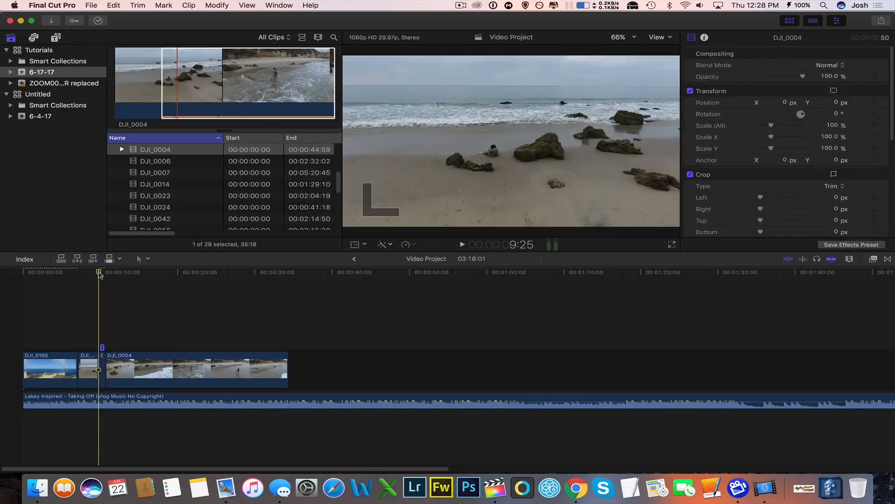
key("space")
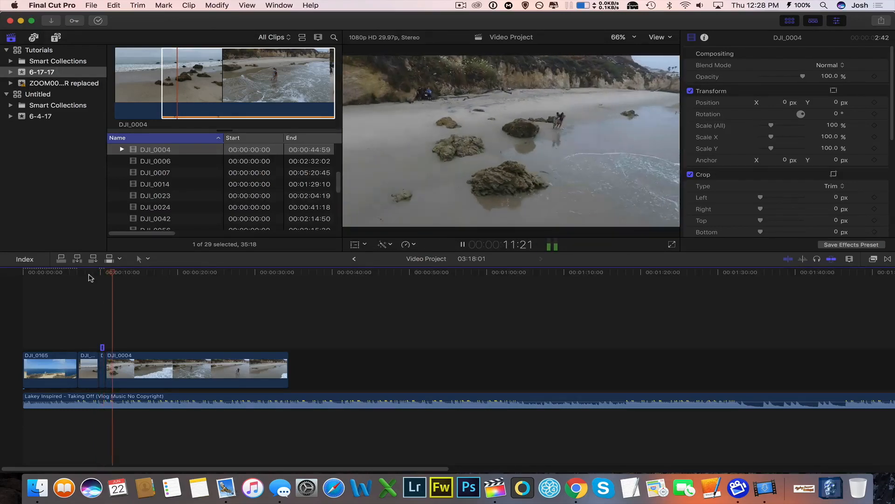
key("space")
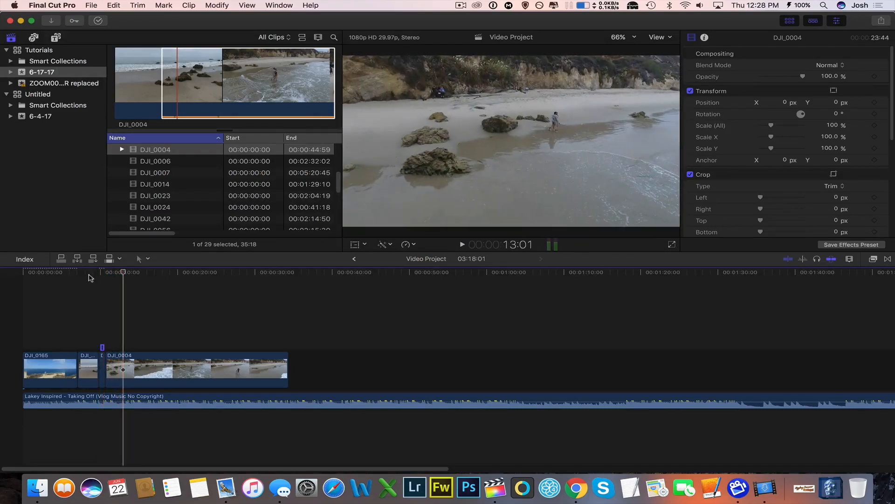
Slow the last DJI_0004 piece to 50% and delete the part after about 14 seconds on the timeline.
left_click(162, 382)
left_click(405, 243)
mouse_move(413, 253)
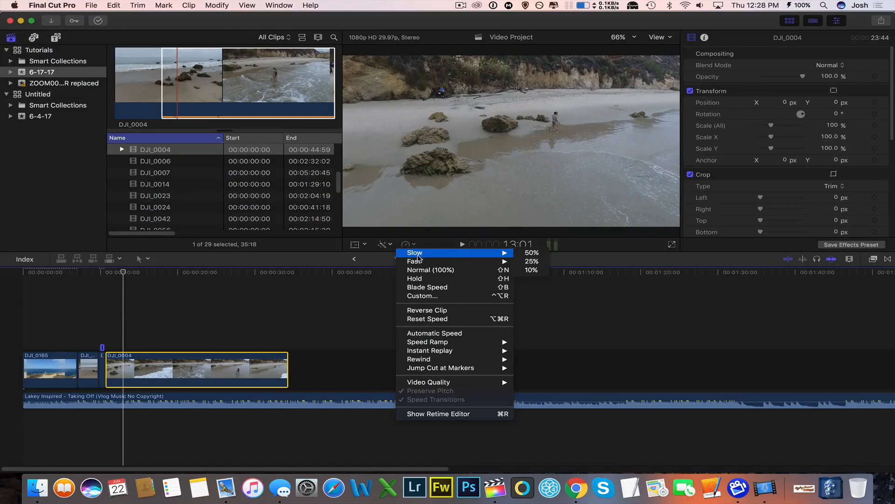
left_click(534, 254)
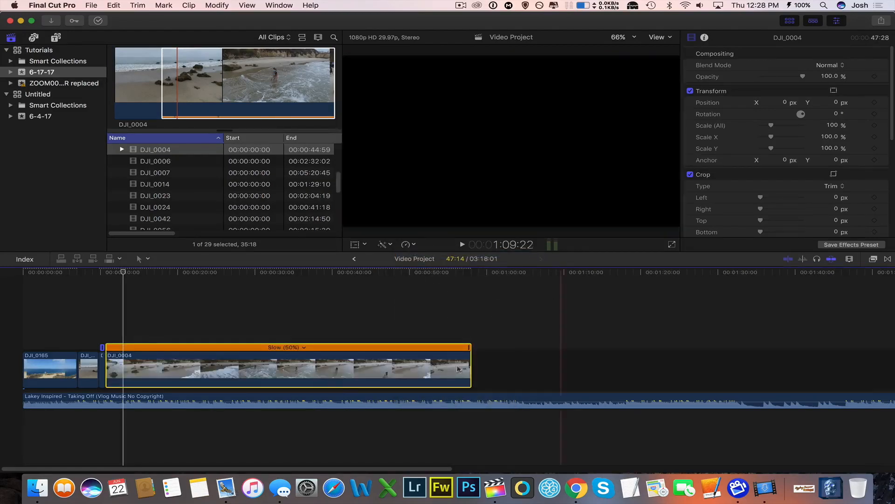
left_click(165, 364)
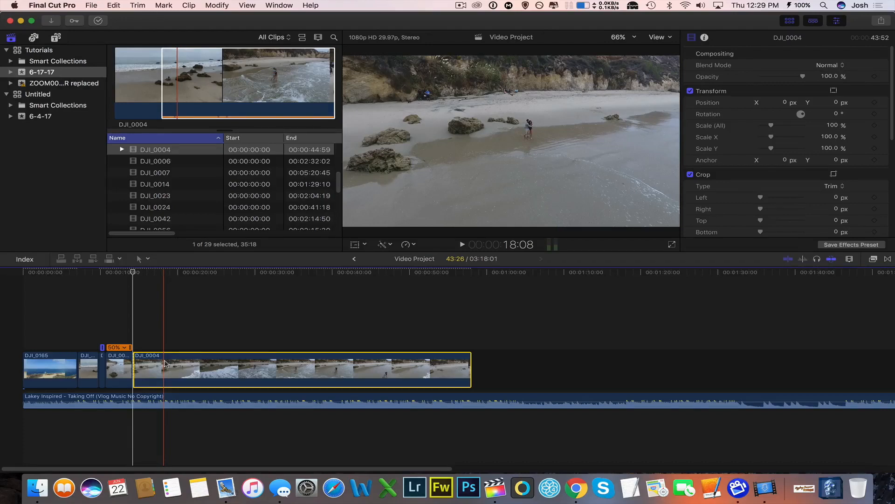
key("Delete")
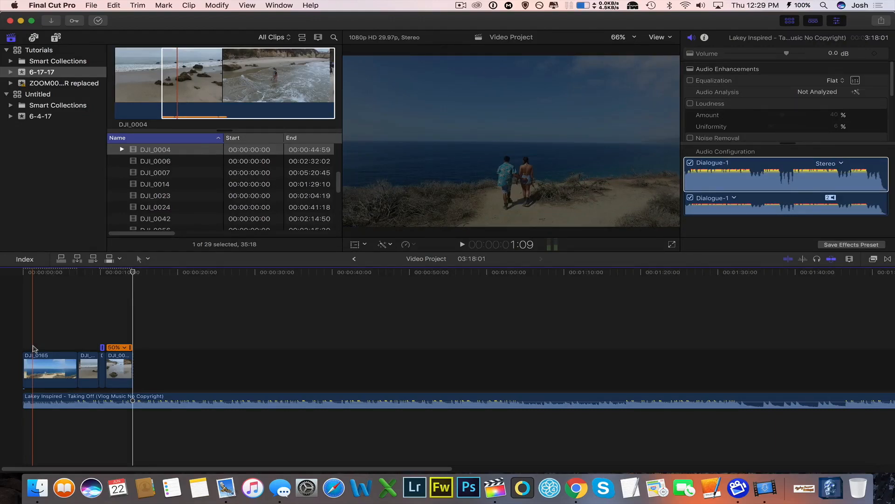
Play back the edited timeline from 1:09 and look at the DJI_0014 clip in the browser.
left_click(33, 348)
key("space")
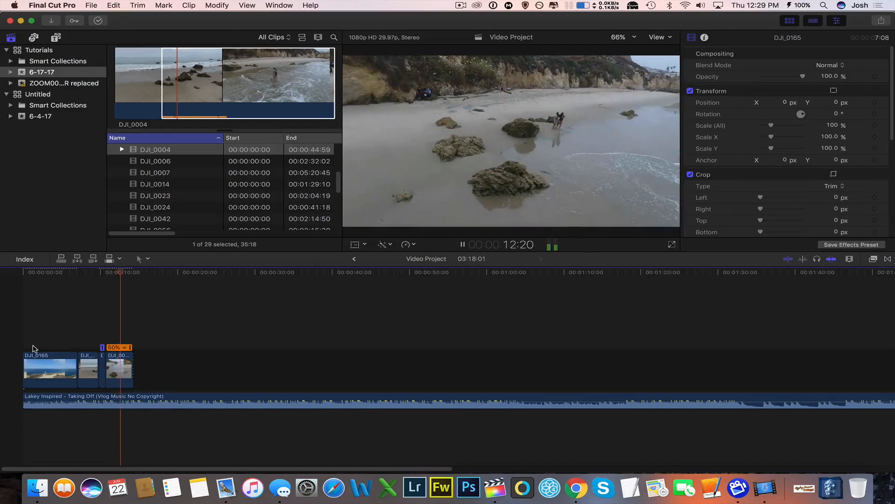
left_click(185, 183)
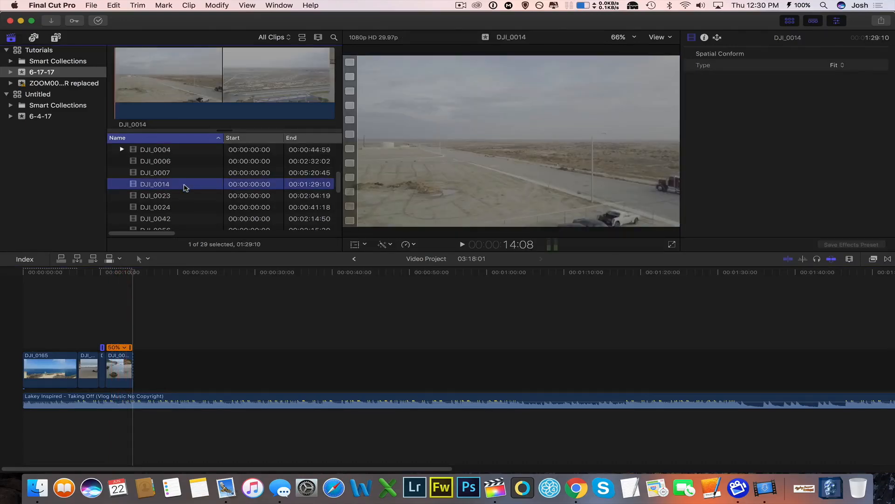
left_click(124, 273)
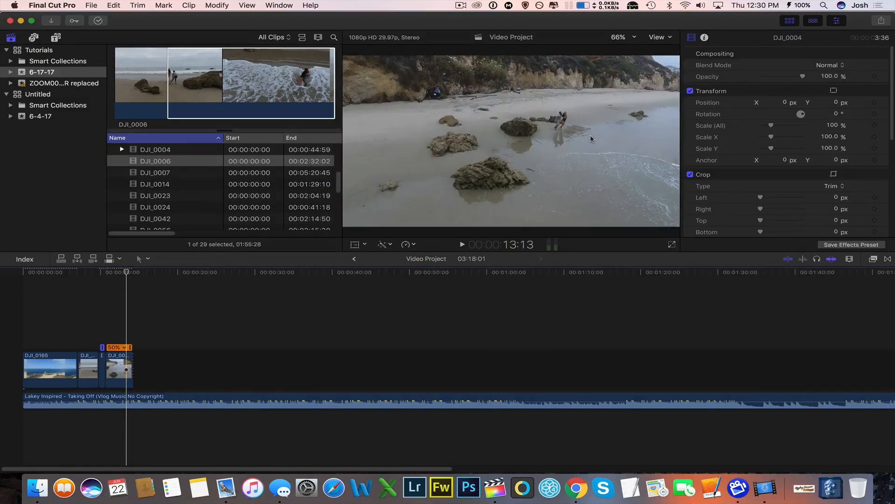
Add DJI_0006, starting about 39 seconds into it, after the last DJI_0004 piece and slow it to 50%.
left_click(166, 164)
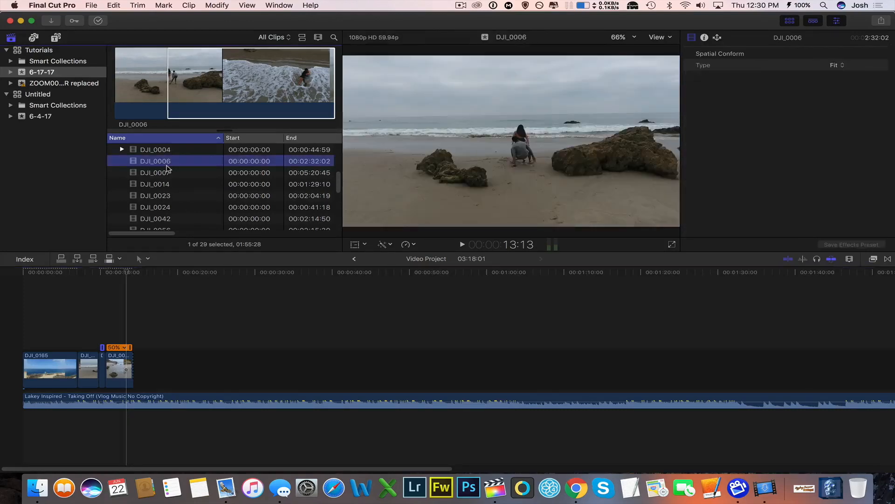
left_click(169, 86)
left_click_drag(167, 85, 136, 365)
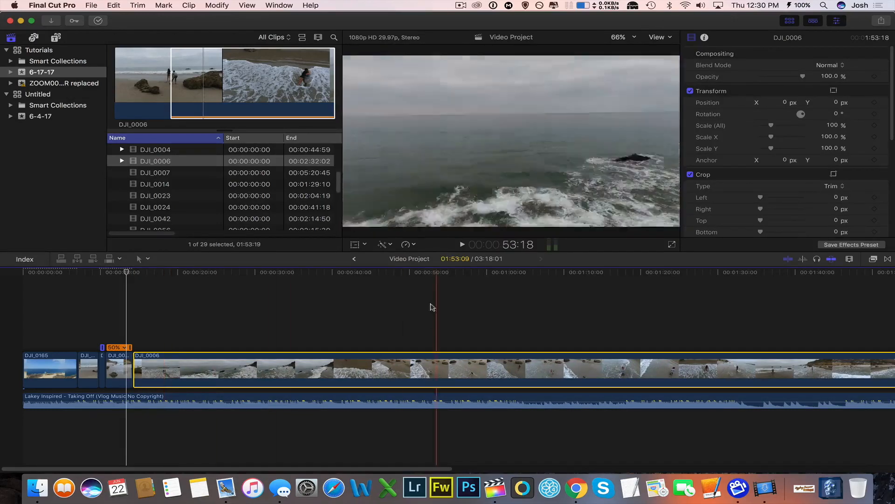
left_click(159, 364)
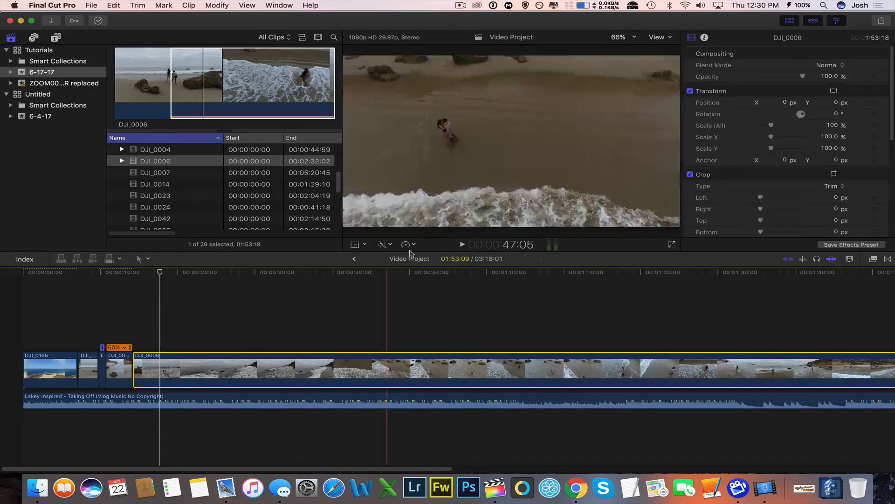
left_click(419, 247)
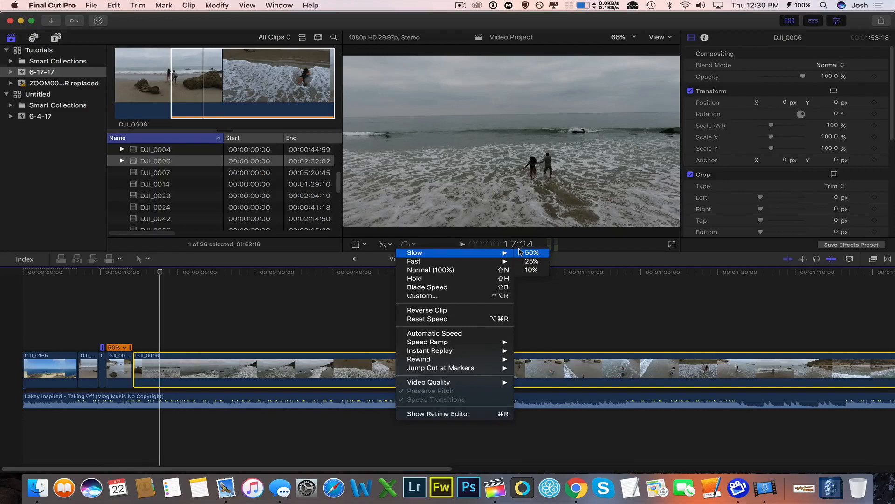
left_click(520, 252)
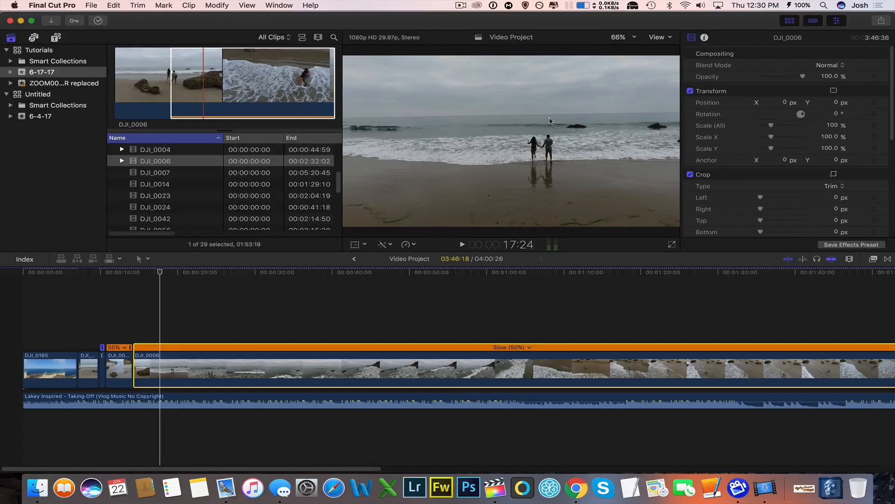
Enlarge the DJI_0006 picture to 113.46% with the Transform tool.
left_click(361, 246)
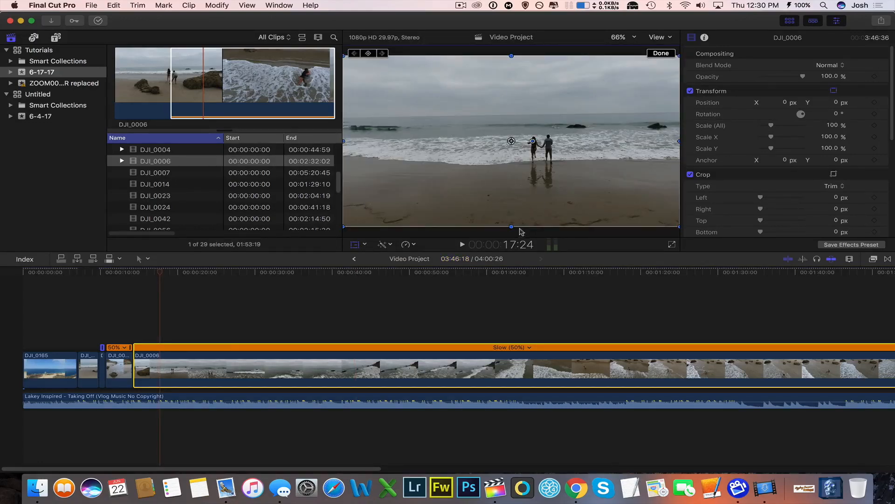
left_click_drag(513, 227, 513, 239)
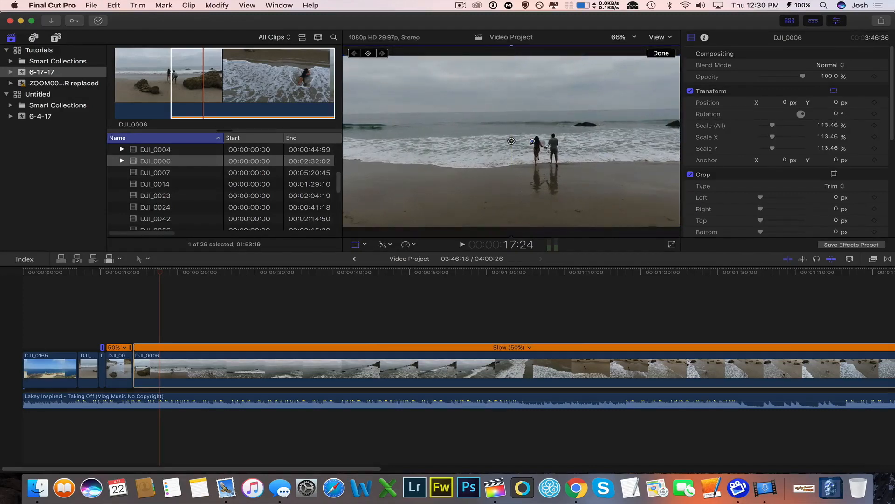
left_click_drag(534, 141, 534, 141)
left_click(654, 55)
Play back the sequence from about 10 seconds through the start of DJI_0006.
left_click(100, 317)
key("space")
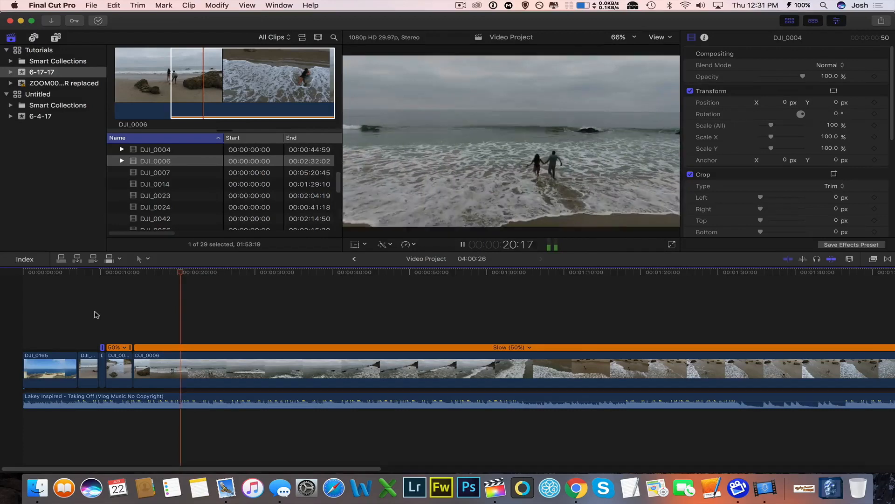
key("space")
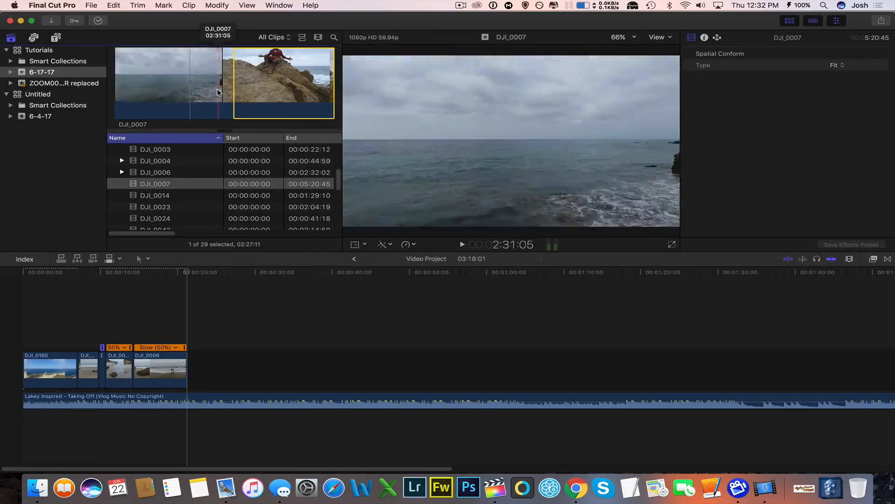
Add DJI_0007, starting about 1:42 into it, after DJI_0006 and remove its first 13 seconds with the Blade.
left_click_drag(236, 84, 201, 357)
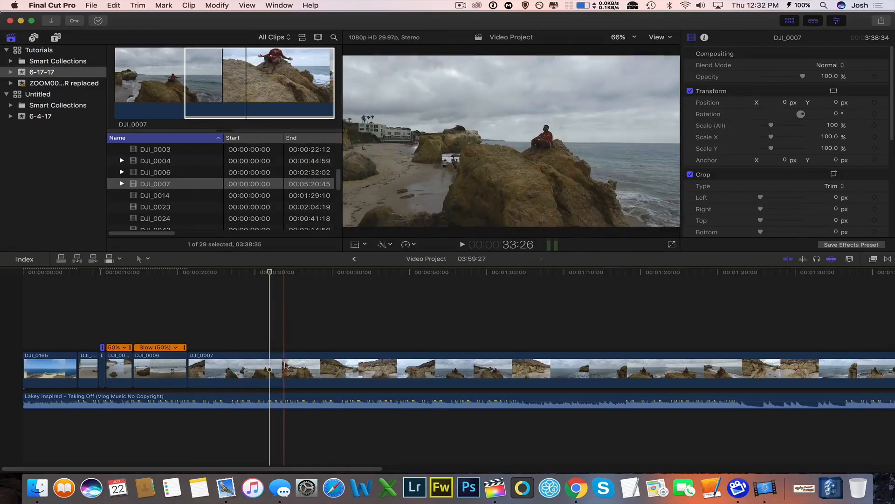
key("b")
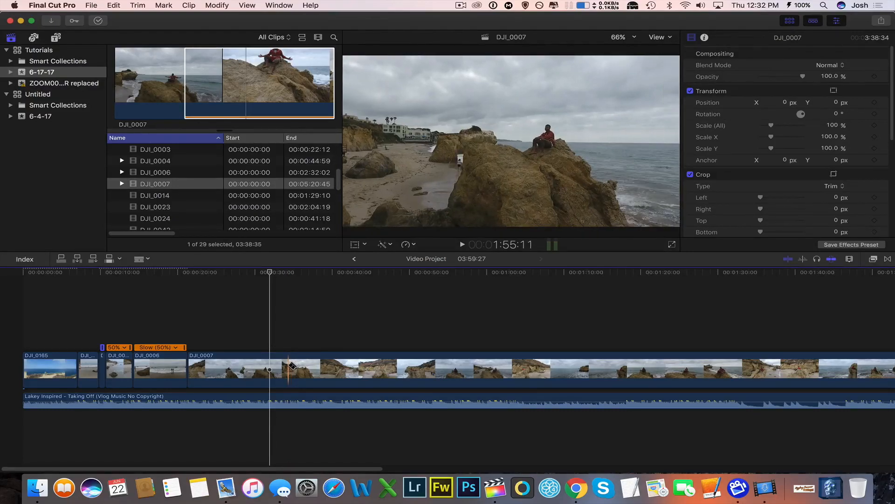
left_click(289, 366)
key("a")
left_click(262, 372)
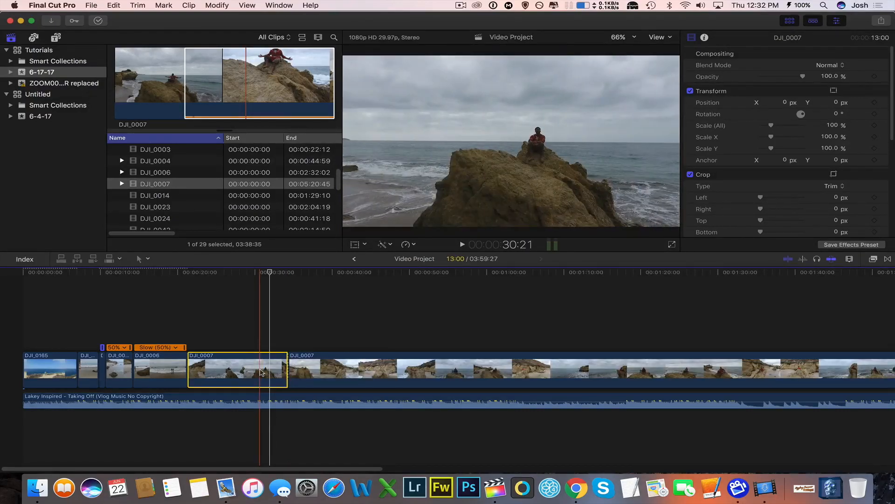
key("Delete")
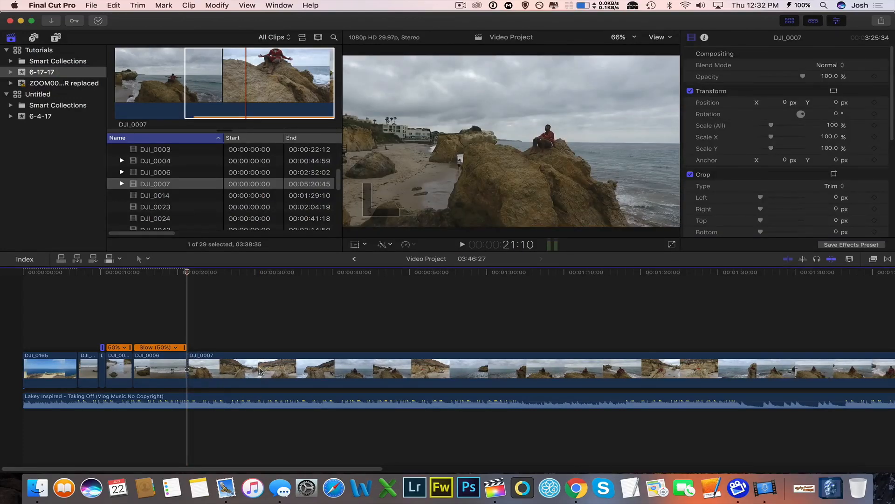
Play back the DJI_0007 clip from its start.
key("space")
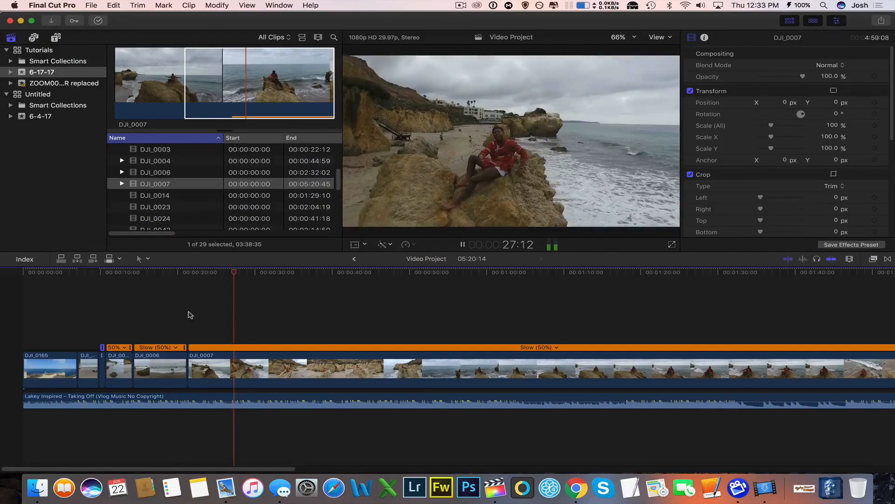
key("space")
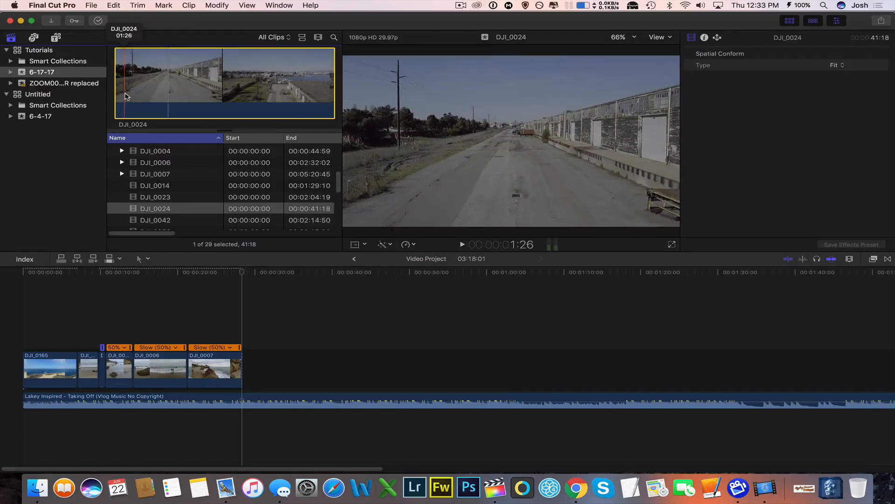
Add DJI_0024 after DJI_0007 and trim its end and start so it lasts about 17 seconds.
left_click_drag(150, 98, 268, 359)
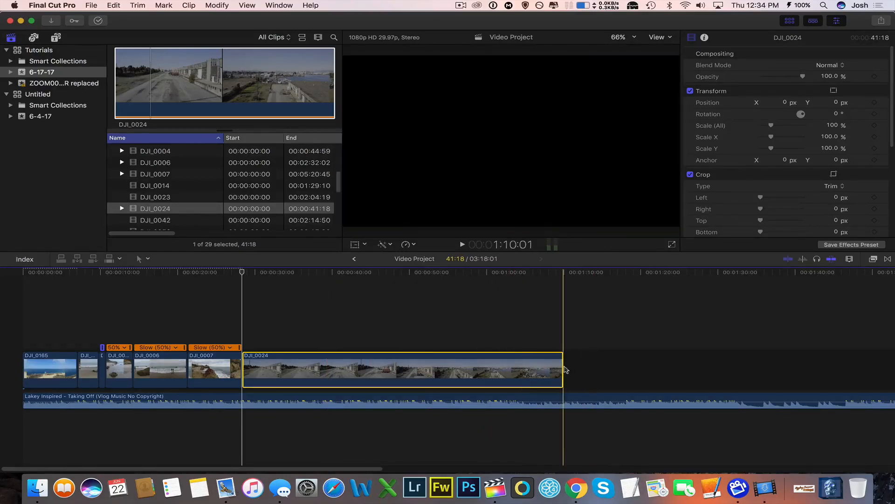
mouse_move(559, 367)
left_mouse_down()
mouse_move(298, 361)
mouse_move(438, 368)
left_mouse_up()
left_click_drag(250, 370, 306, 363)
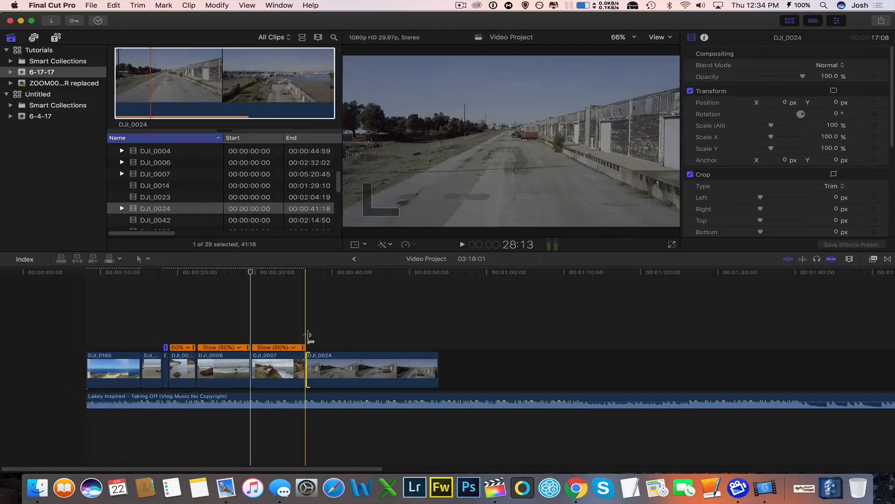
Play back the cut from DJI_0007 into DJI_0024, and replay from the start of DJI_0024.
left_click(290, 329)
key("space")
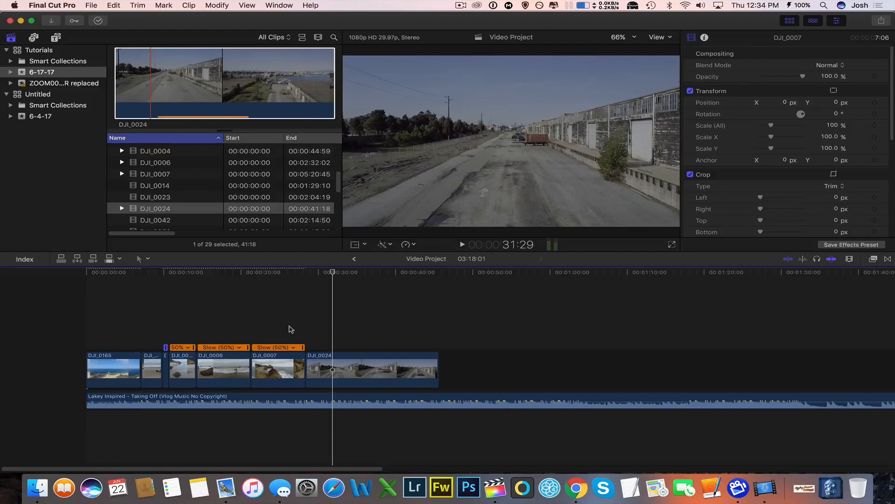
key("space")
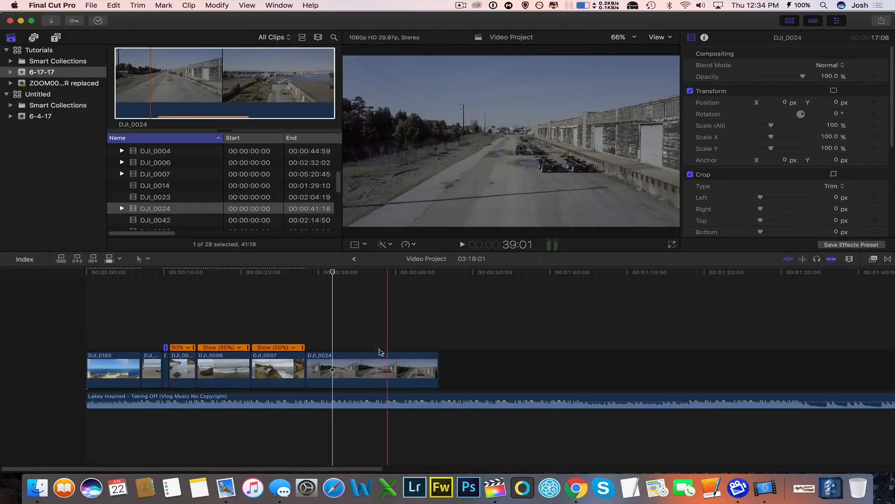
left_click(305, 324)
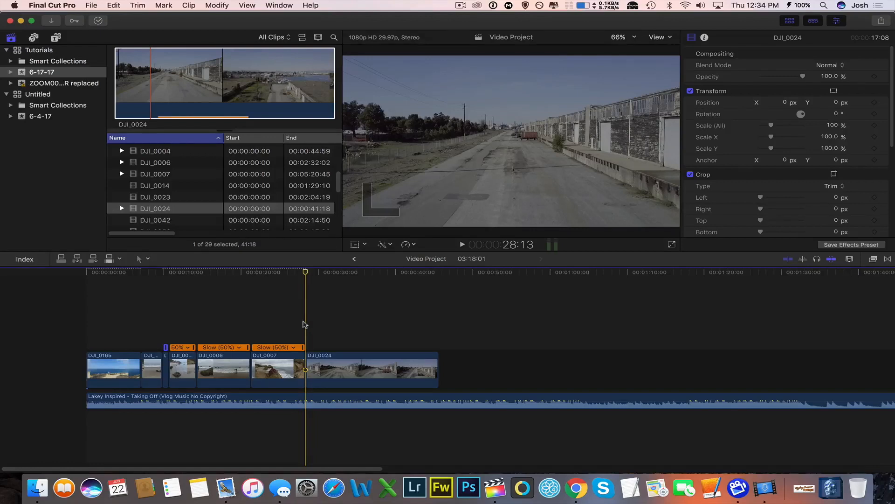
key("space")
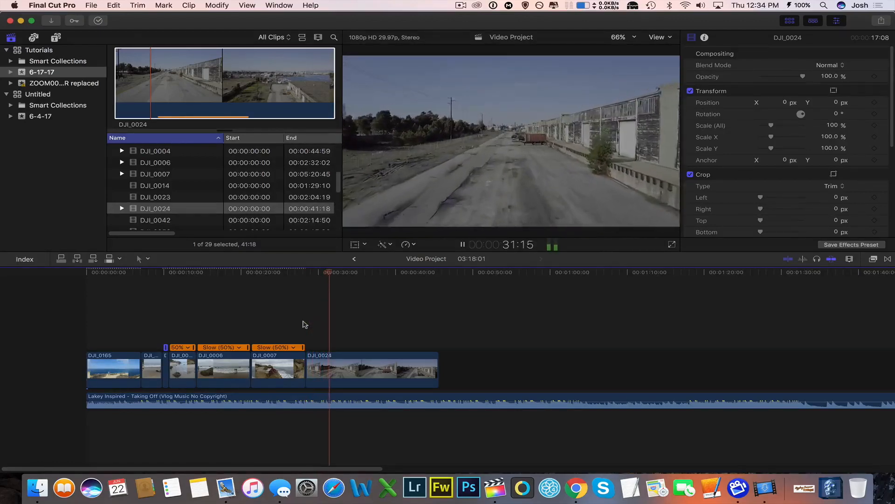
Split DJI_0024 at 32:01 with the Blade and delete the part of the clip after the cut.
key("space")
left_click(351, 370)
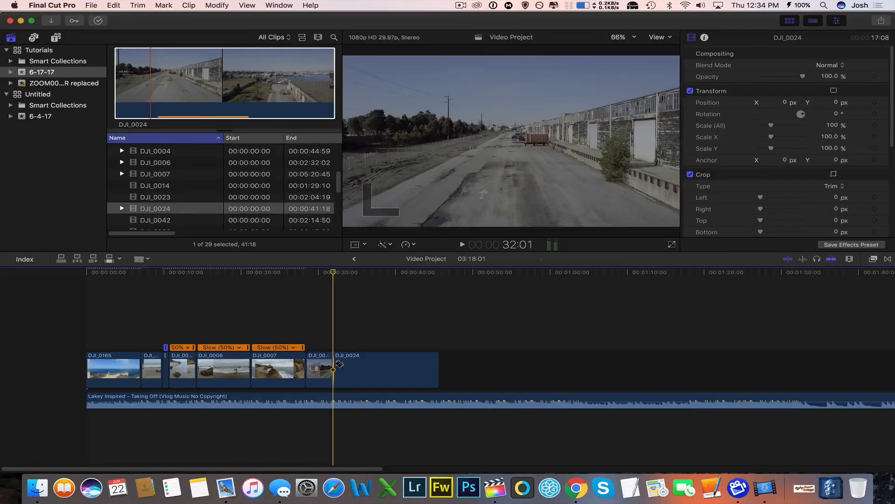
key("Delete")
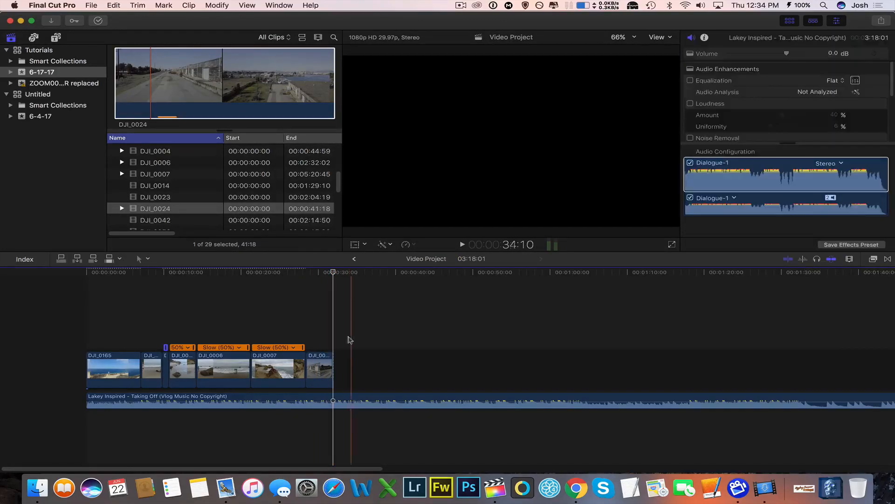
Add the selected range of about 12 seconds of DJI_0056 after DJI_0024 and slow it to 50%.
scroll(230, 207, "down", 1)
left_click_drag(139, 80, 342, 372)
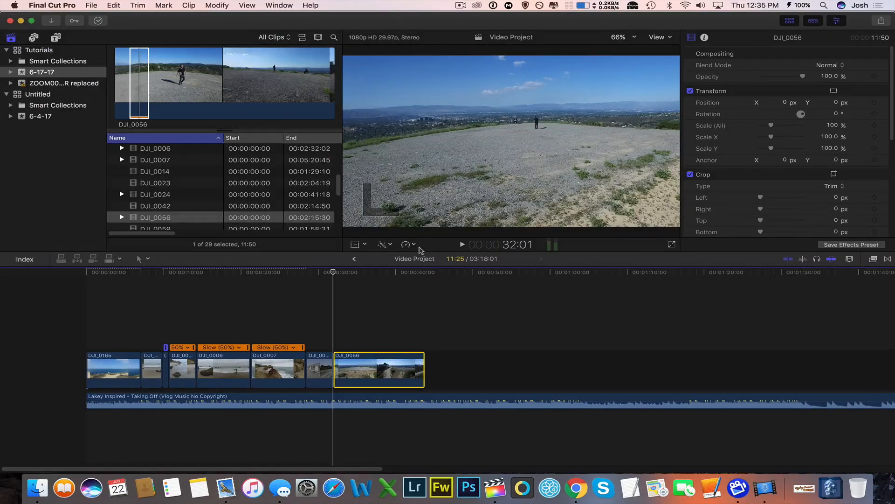
left_click(417, 245)
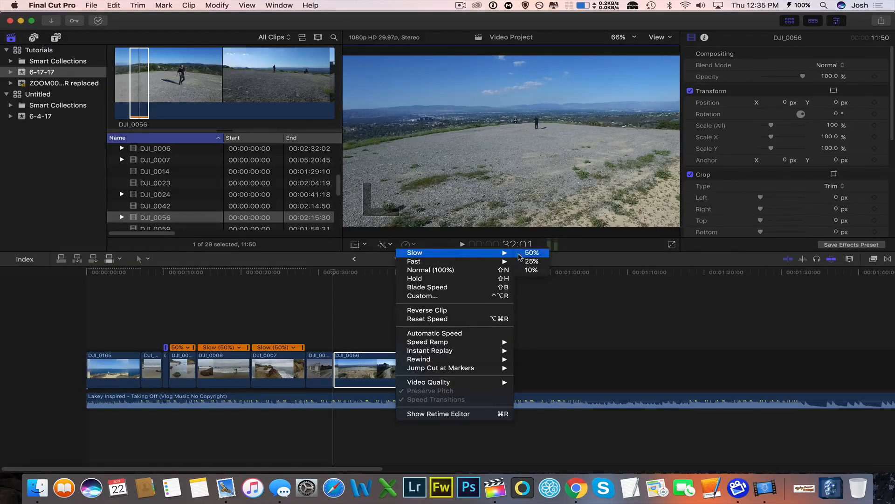
left_click(519, 256)
Play back the cut from DJI_0024 into the slowed DJI_0056 clip.
left_click(325, 325)
key("space")
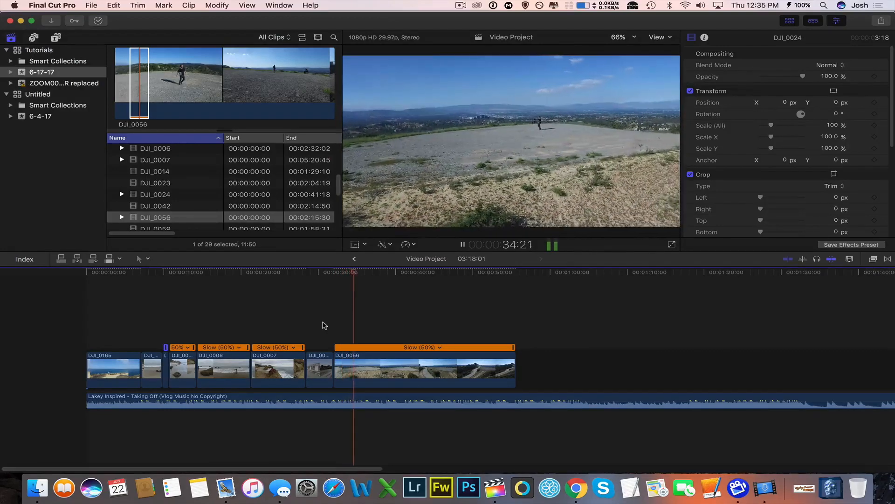
key("space")
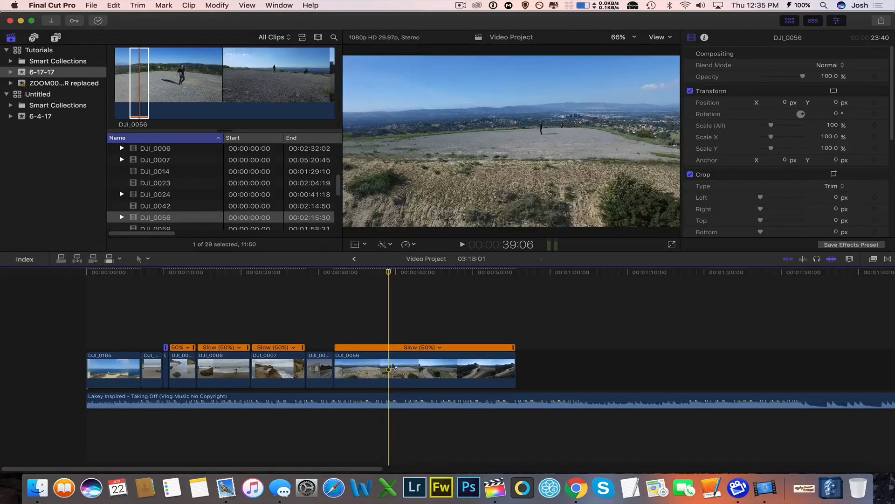
key("super+b")
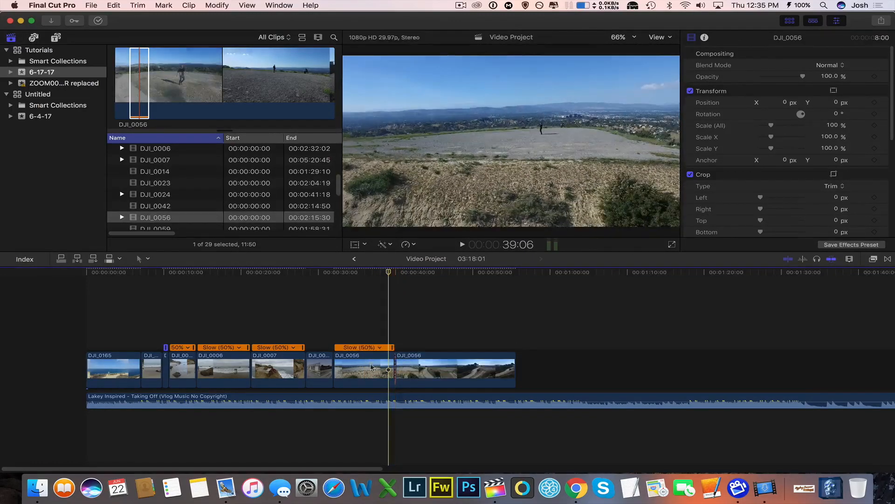
left_click(369, 366)
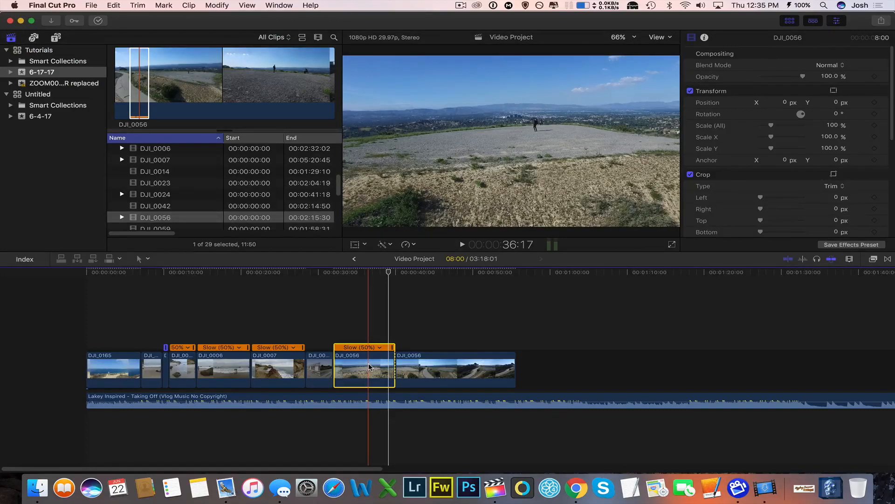
key("super+z")
Split DJI_0056 with the Blade at 34:20 and again about 10 seconds further on.
left_click(353, 330)
key("b")
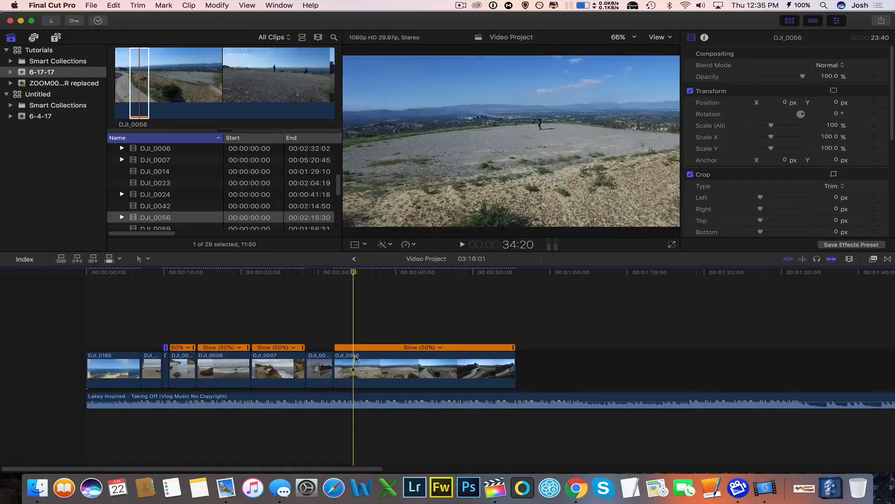
left_click(359, 357)
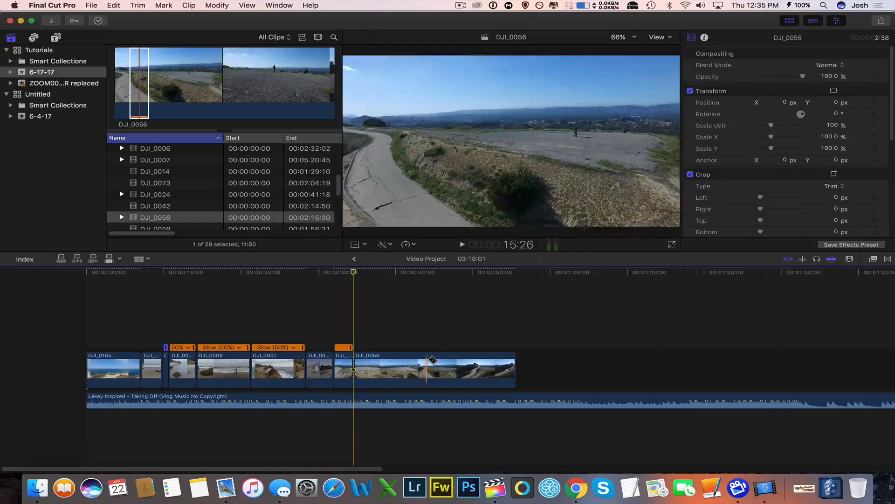
left_click(435, 362)
key("a")
Speed up the middle DJI_0056 segment to Fast 400%.
left_click(390, 365)
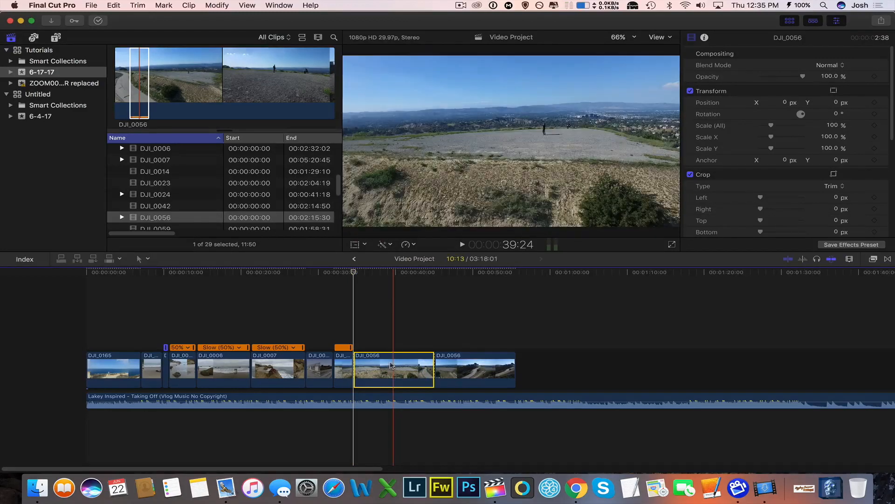
left_click(407, 244)
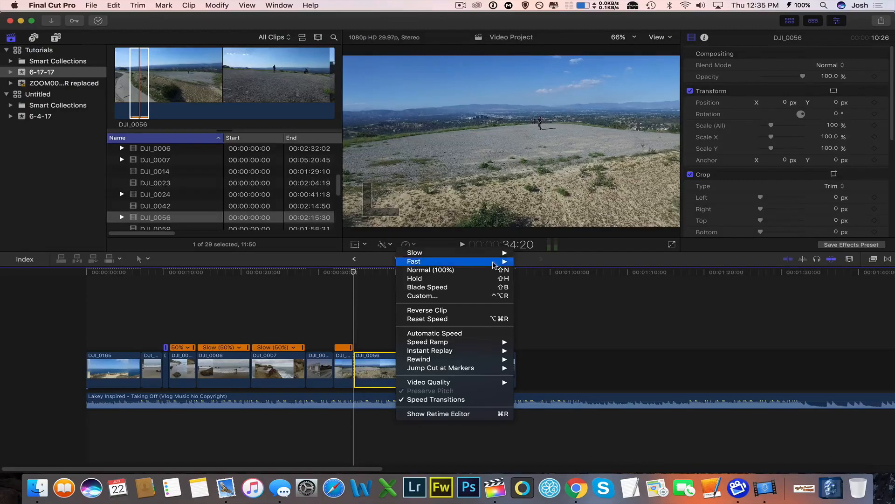
left_click(528, 270)
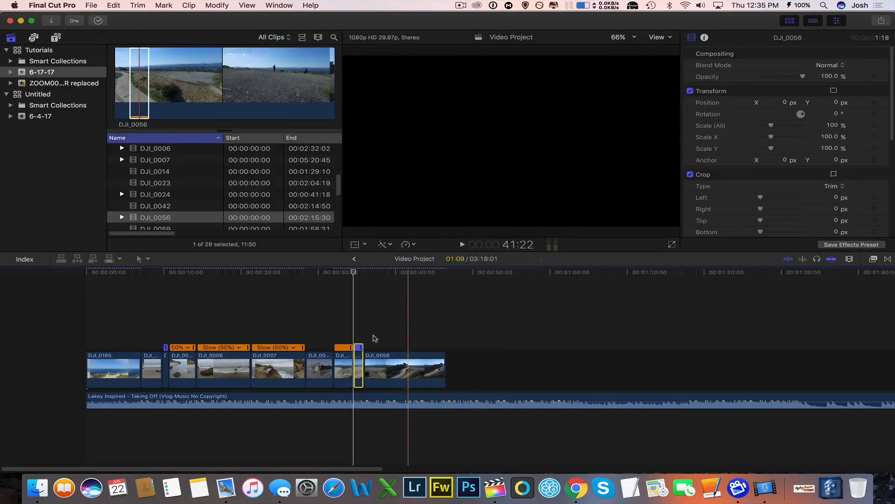
Play back the transition from the slow DJI_0056 segment through the sped-up one.
left_click(339, 333)
key("super+4")
key("space")
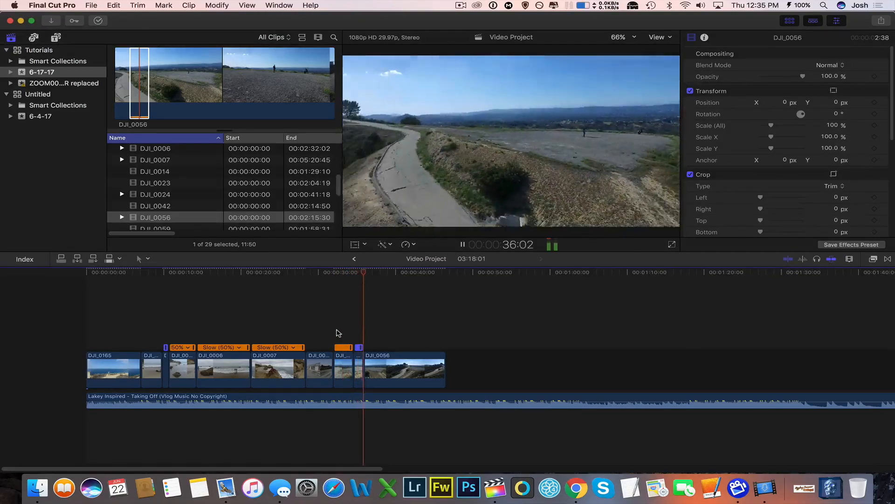
key("space")
Retime the fast DJI_0056 segment to 576% by pulling its retiming end in to 35:17, replaying it first to find the point.
left_click(352, 326)
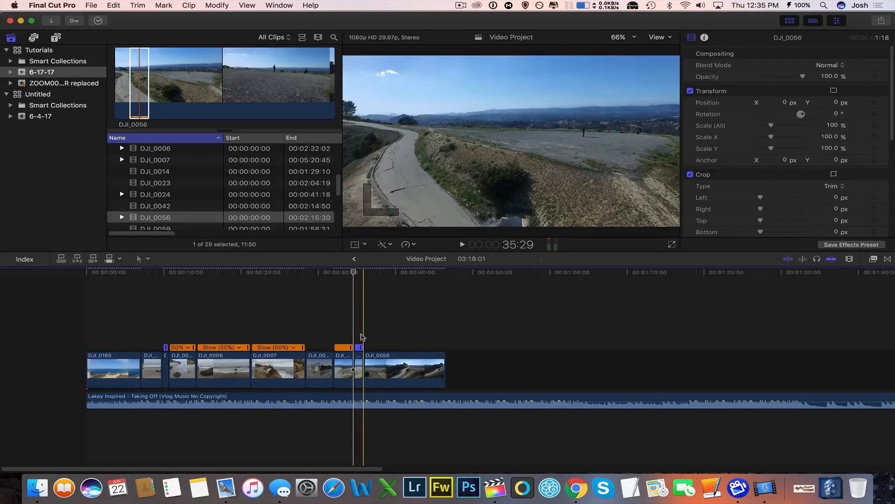
key("super+equal")
key("super+equal")
key("super+equal")
key("super+equal")
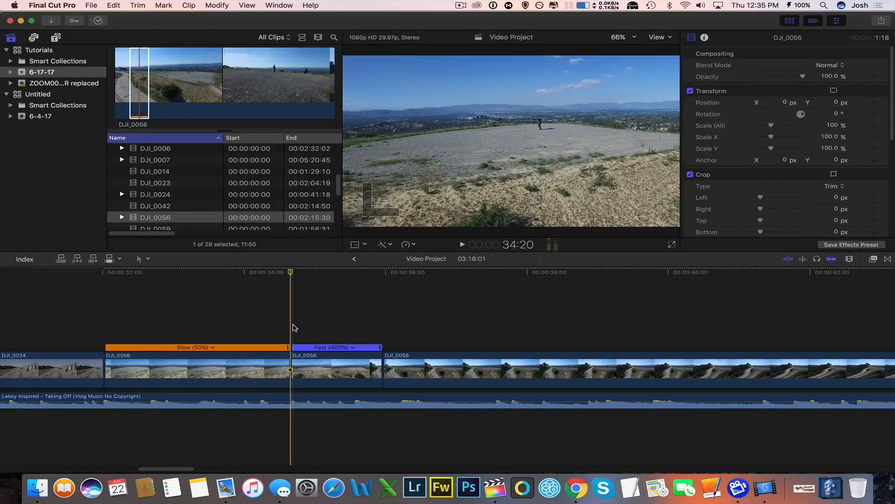
key("space")
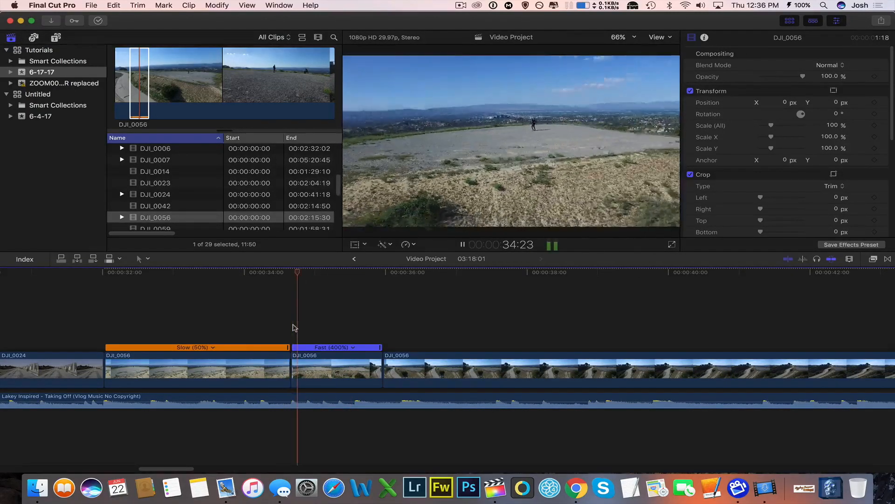
key("space")
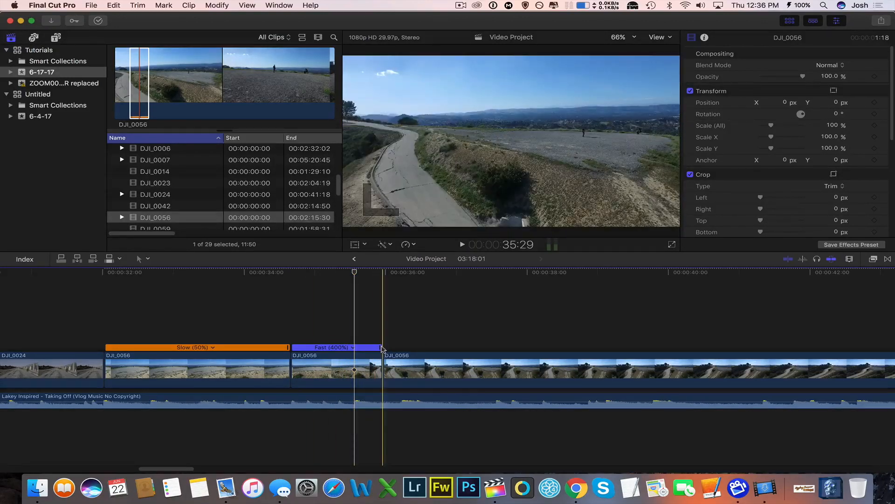
left_click_drag(380, 347, 352, 349)
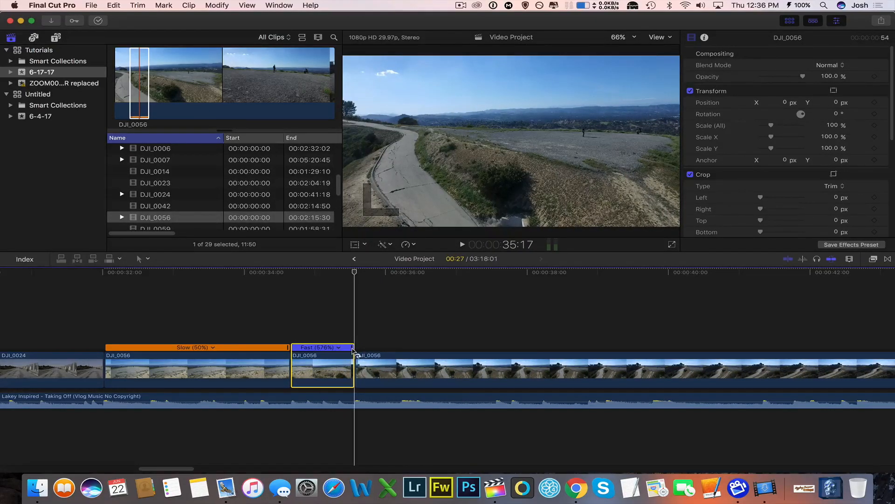
Play back the retimed DJI_0056 segments and trim the end of the last one so it lasts about 3.6 seconds.
key("super+minus")
left_click(317, 315)
key("space")
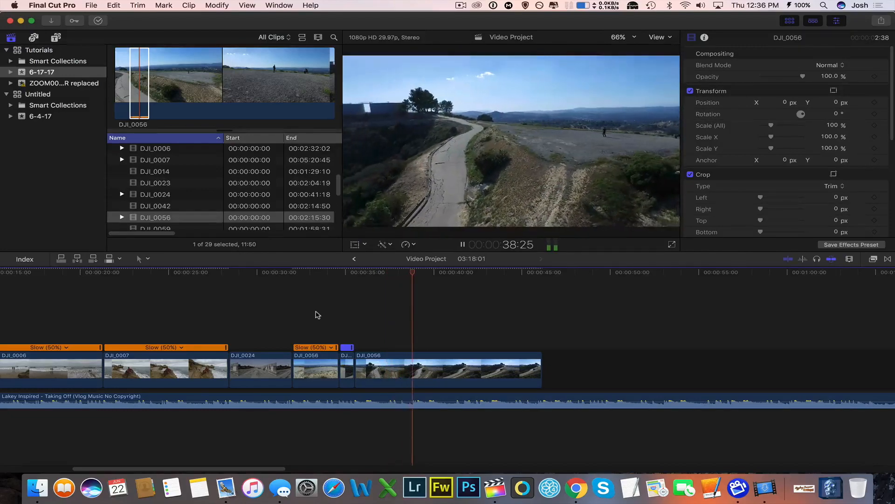
key("space")
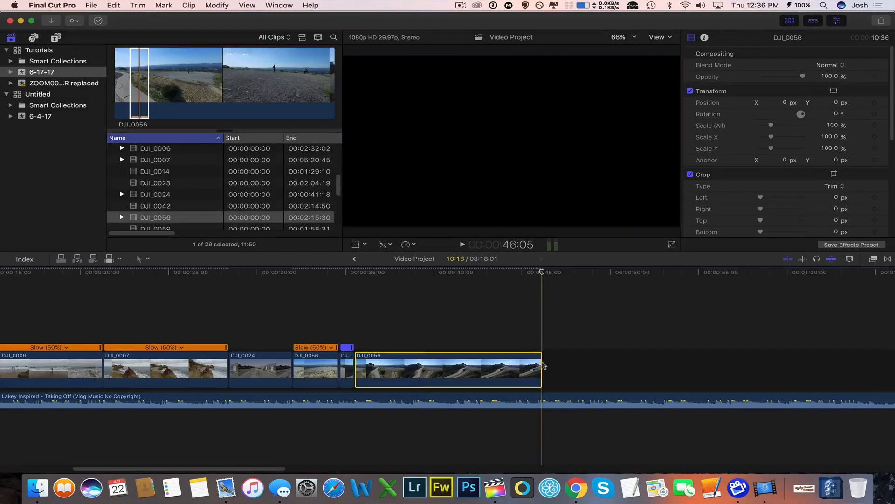
left_click_drag(540, 369, 419, 370)
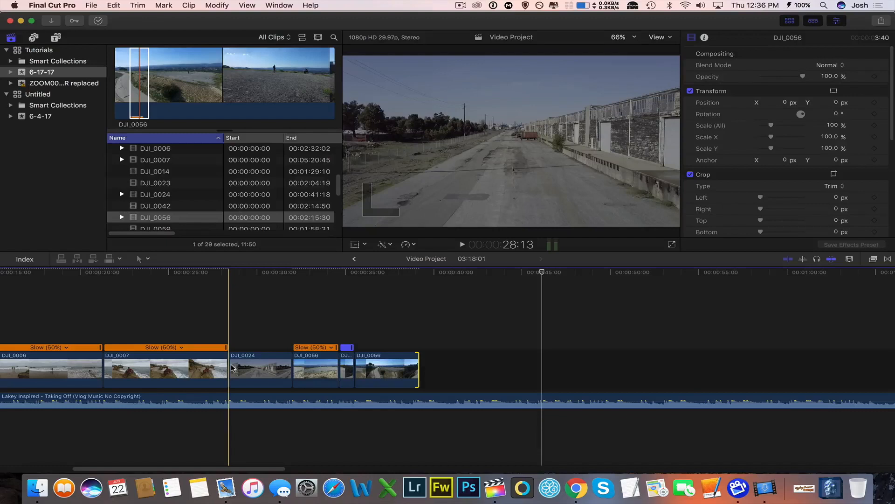
scroll(231, 366, "left", 10)
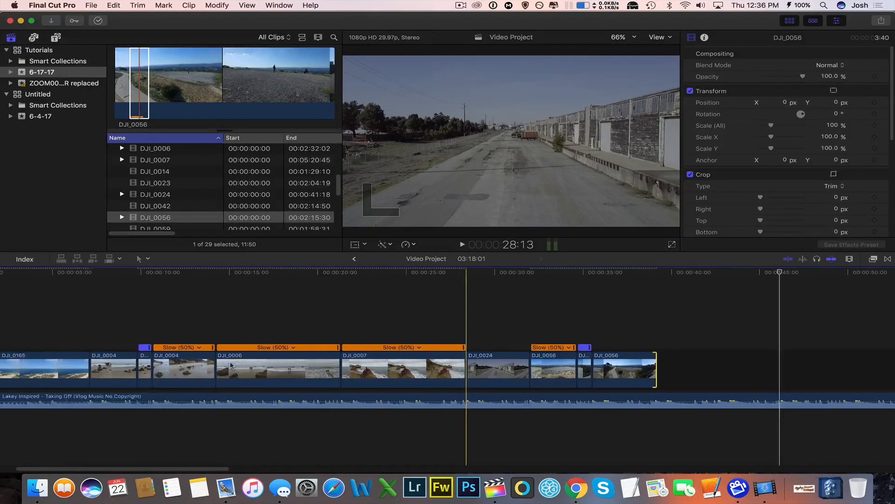